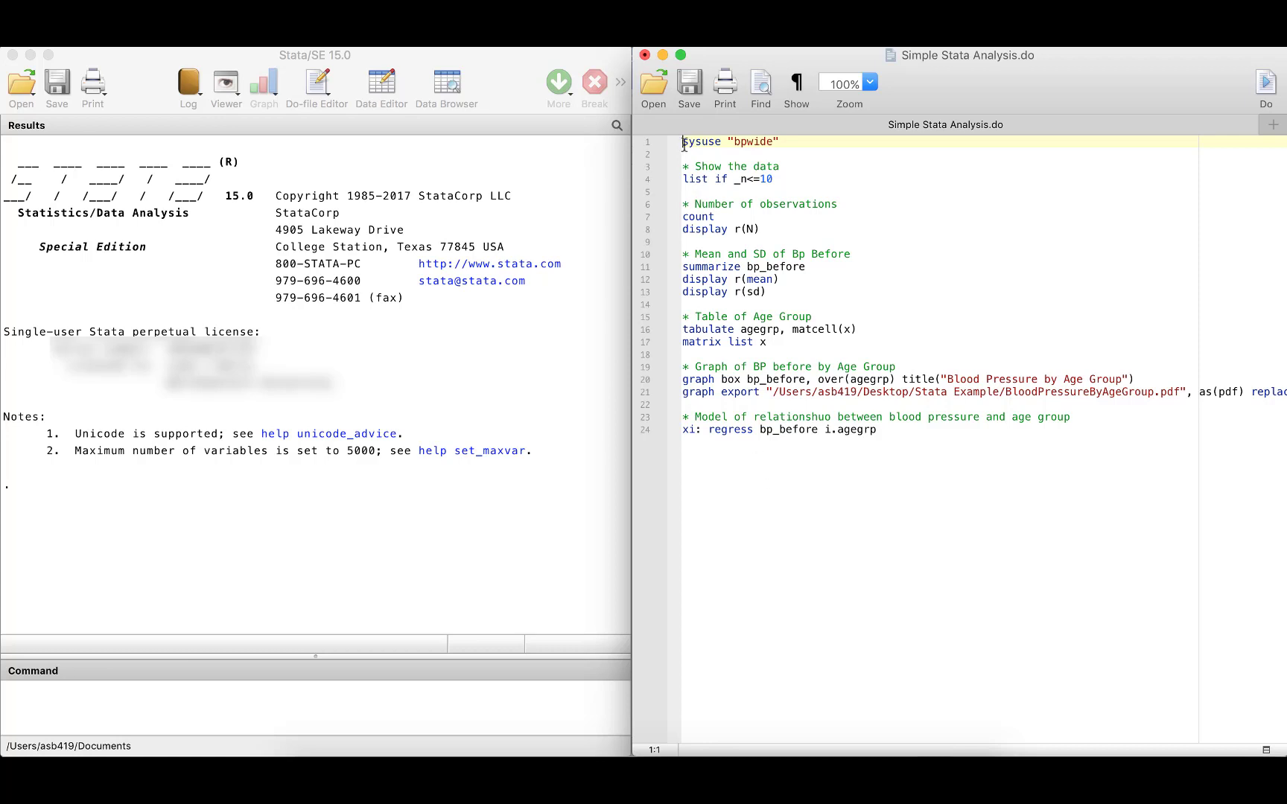
Select all the code in the Simple Stata Analysis.do file and run it in Stata.
left_click_drag(682, 142, 683, 445)
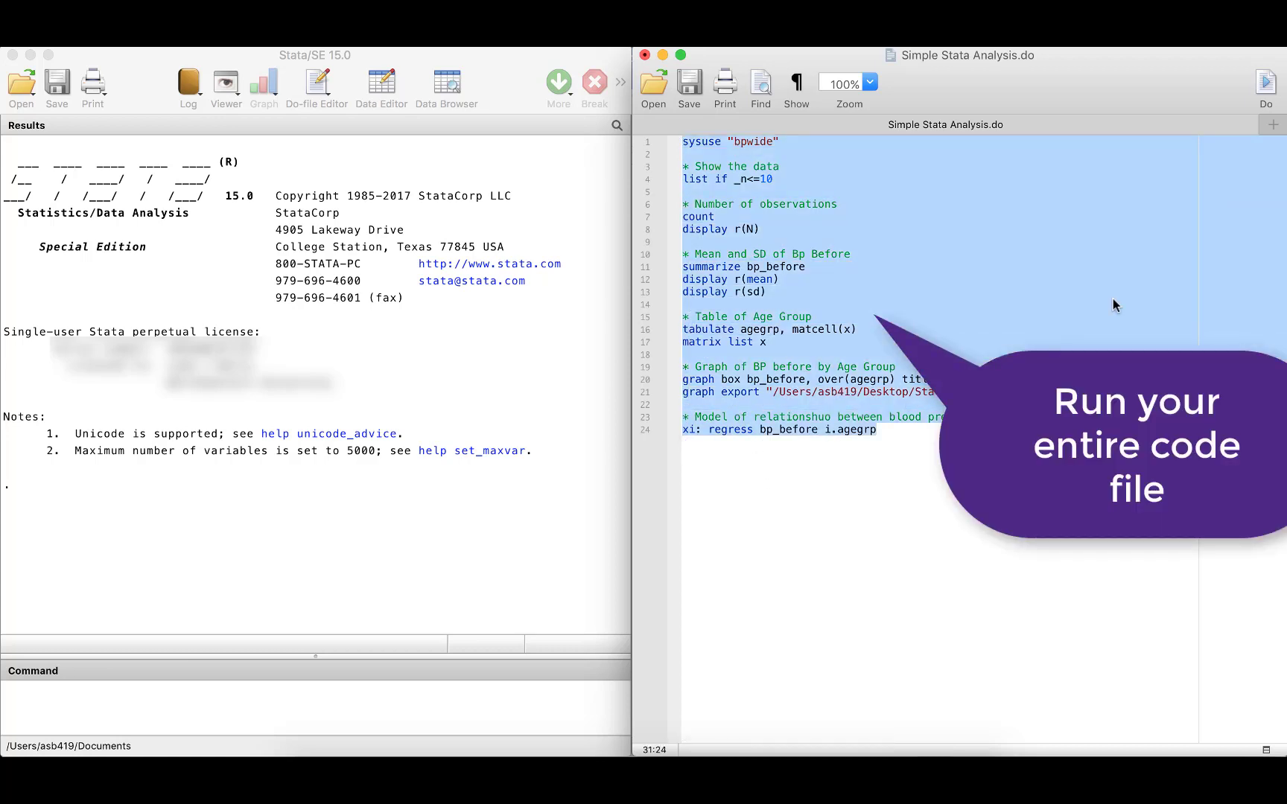
left_click(1268, 95)
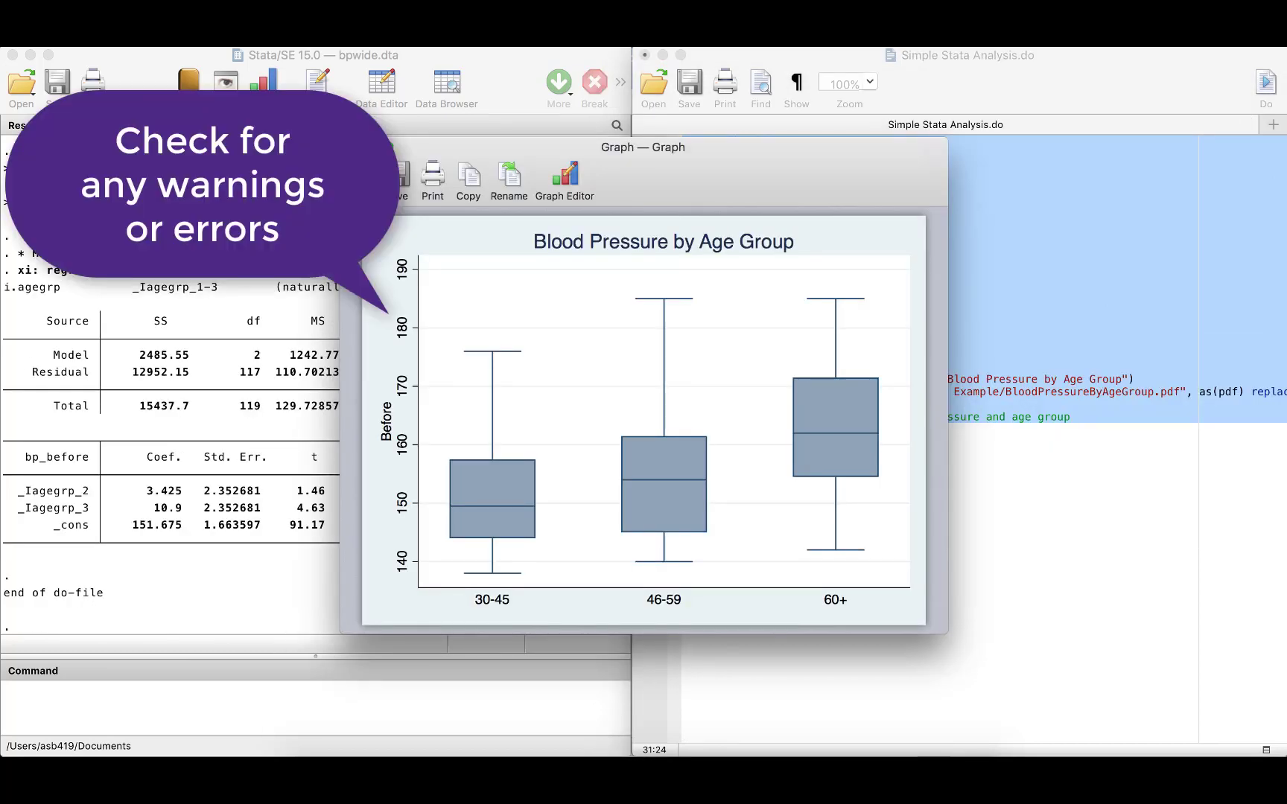
Close the graph window and check the Stata Example folder for the exported output files.
left_click(353, 147)
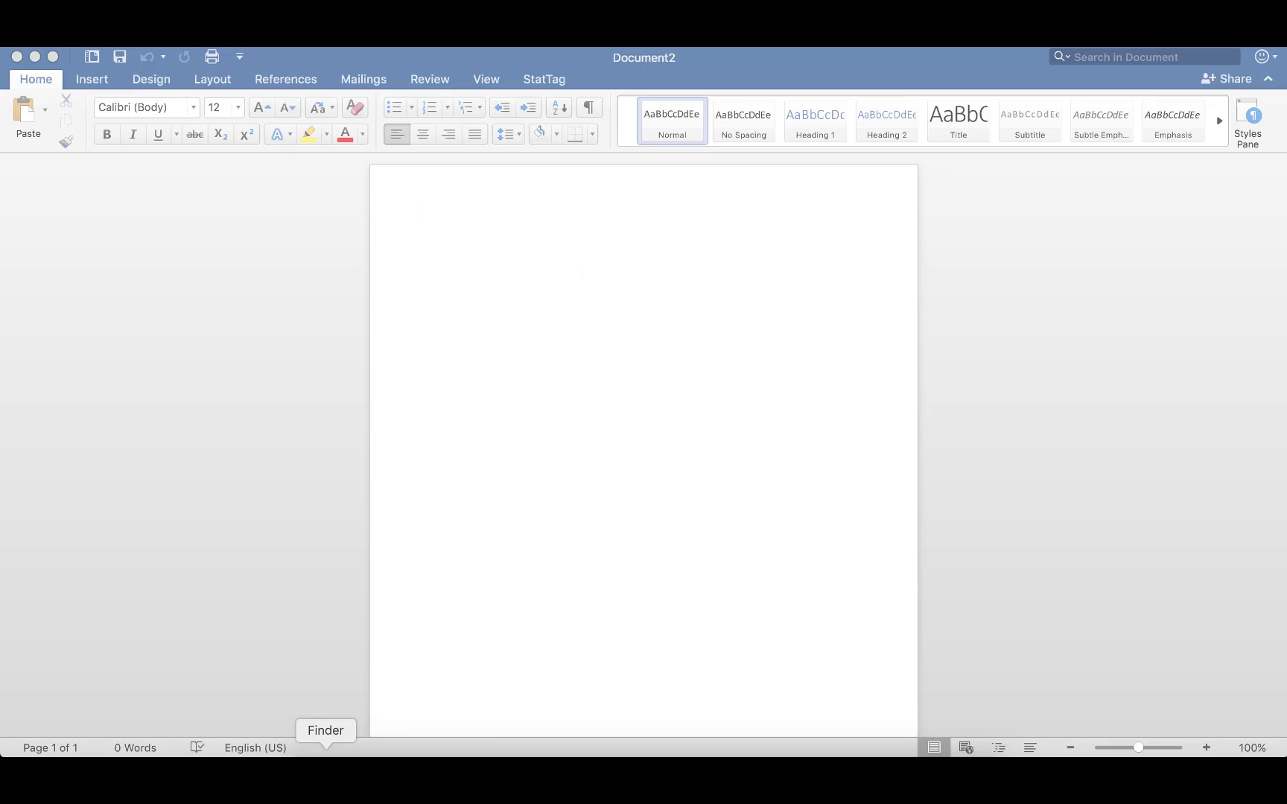
left_click(325, 767)
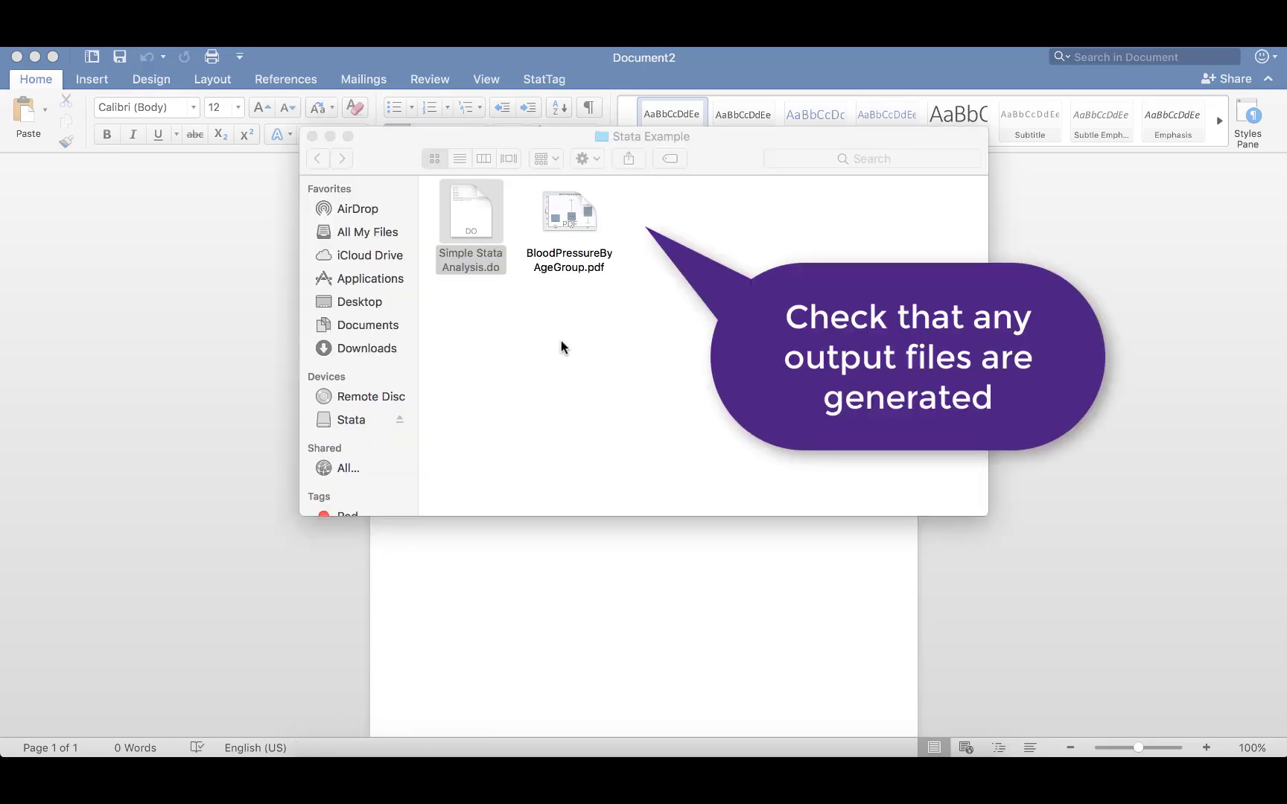
left_click(541, 683)
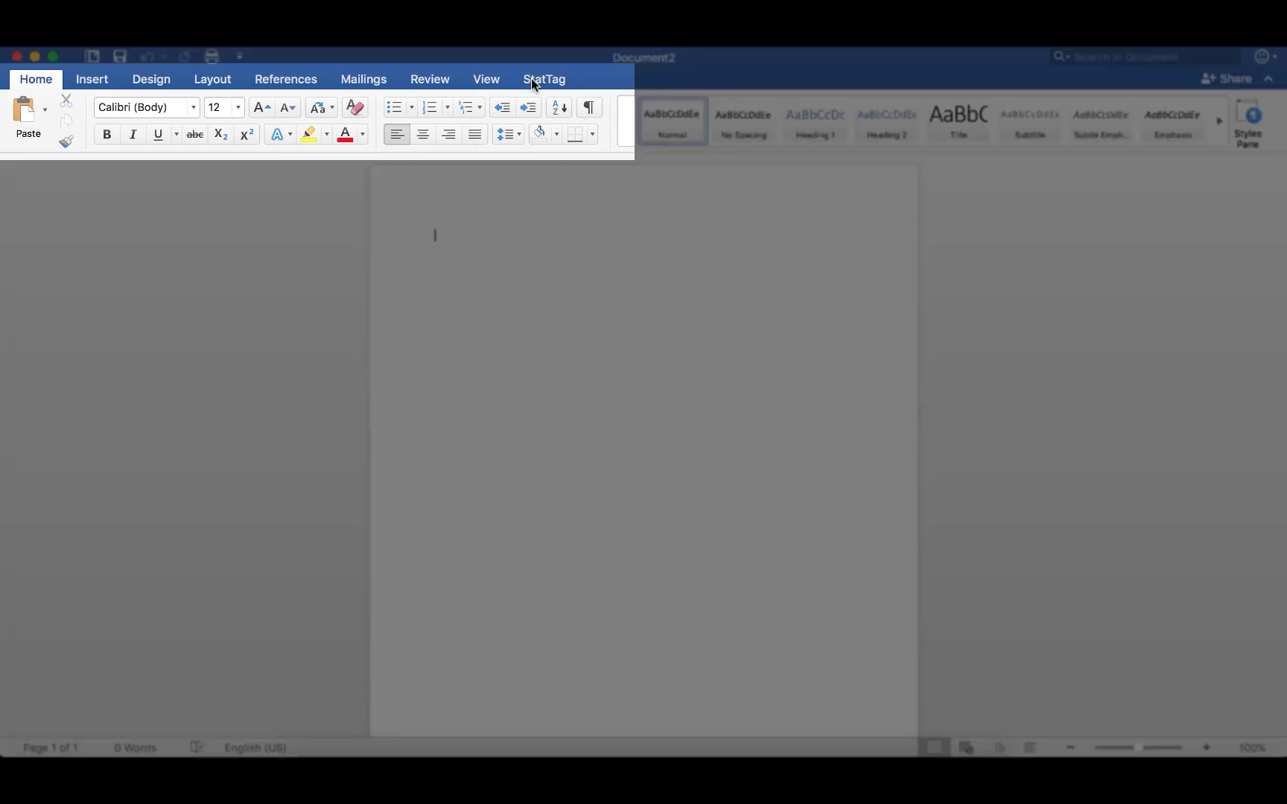
Add Simple Stata Analysis.do from the Stata Example folder as a StatTag code file for the Word document.
left_click(532, 81)
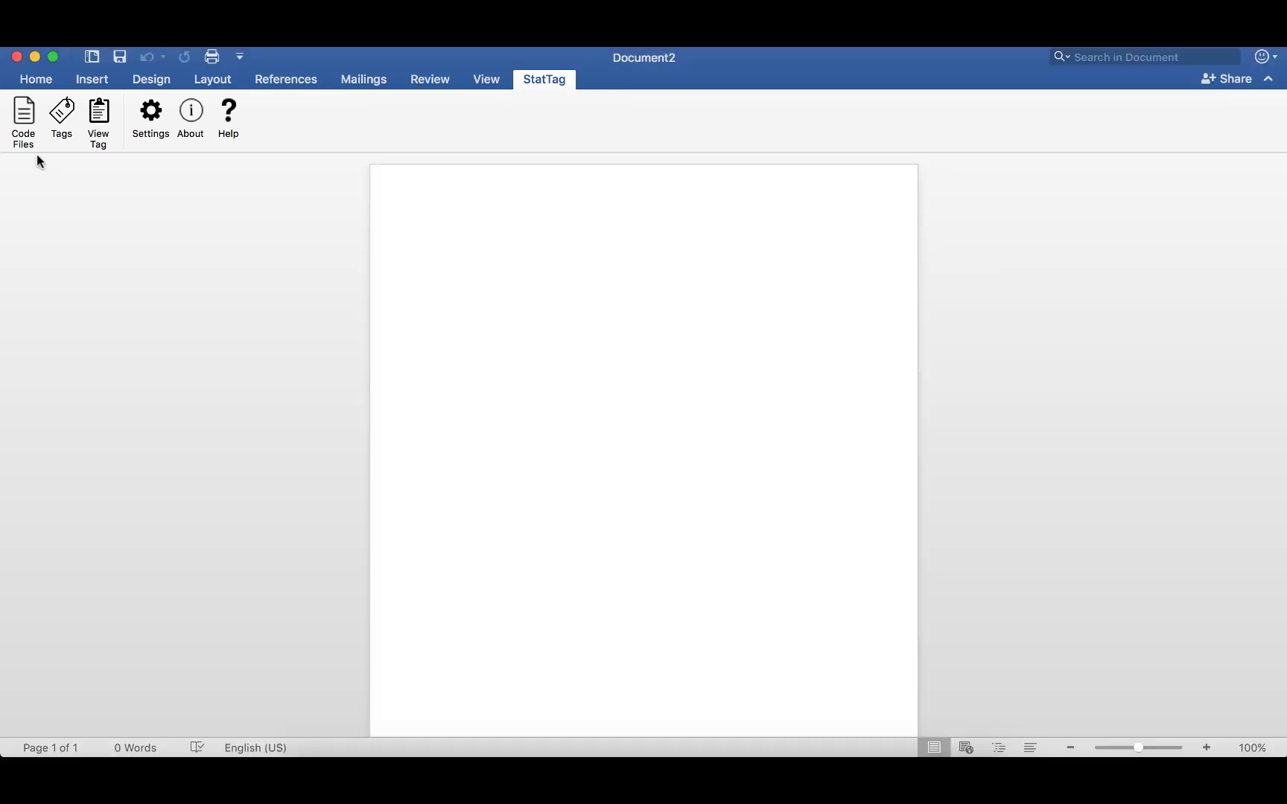
left_click(23, 117)
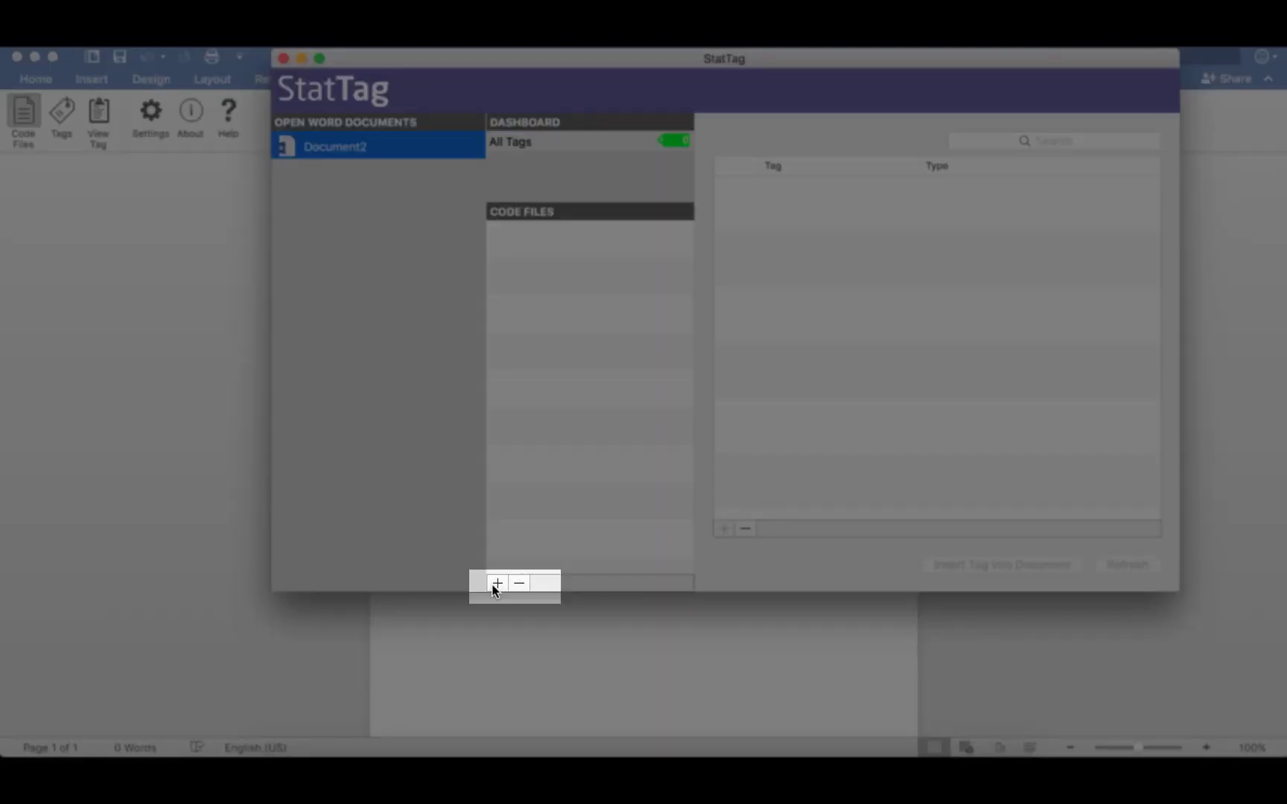
left_click(497, 583)
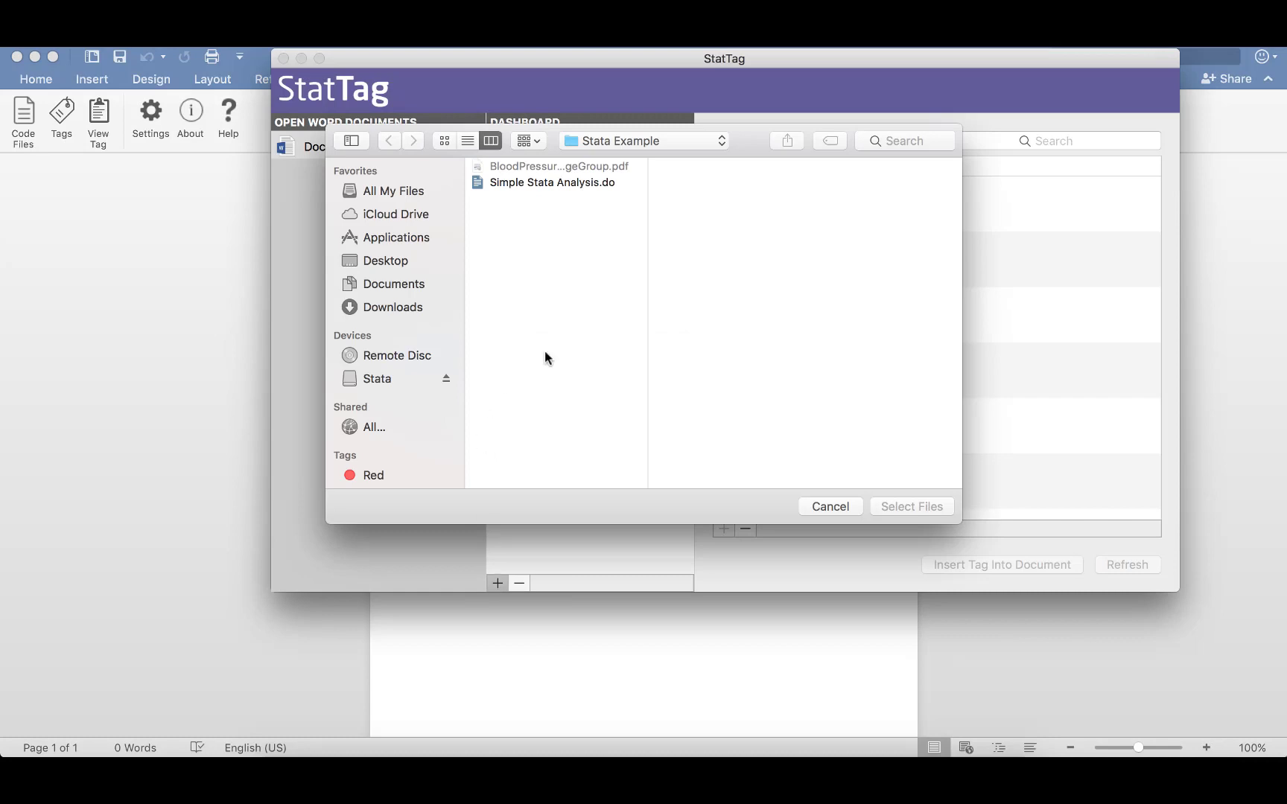
left_click(512, 178)
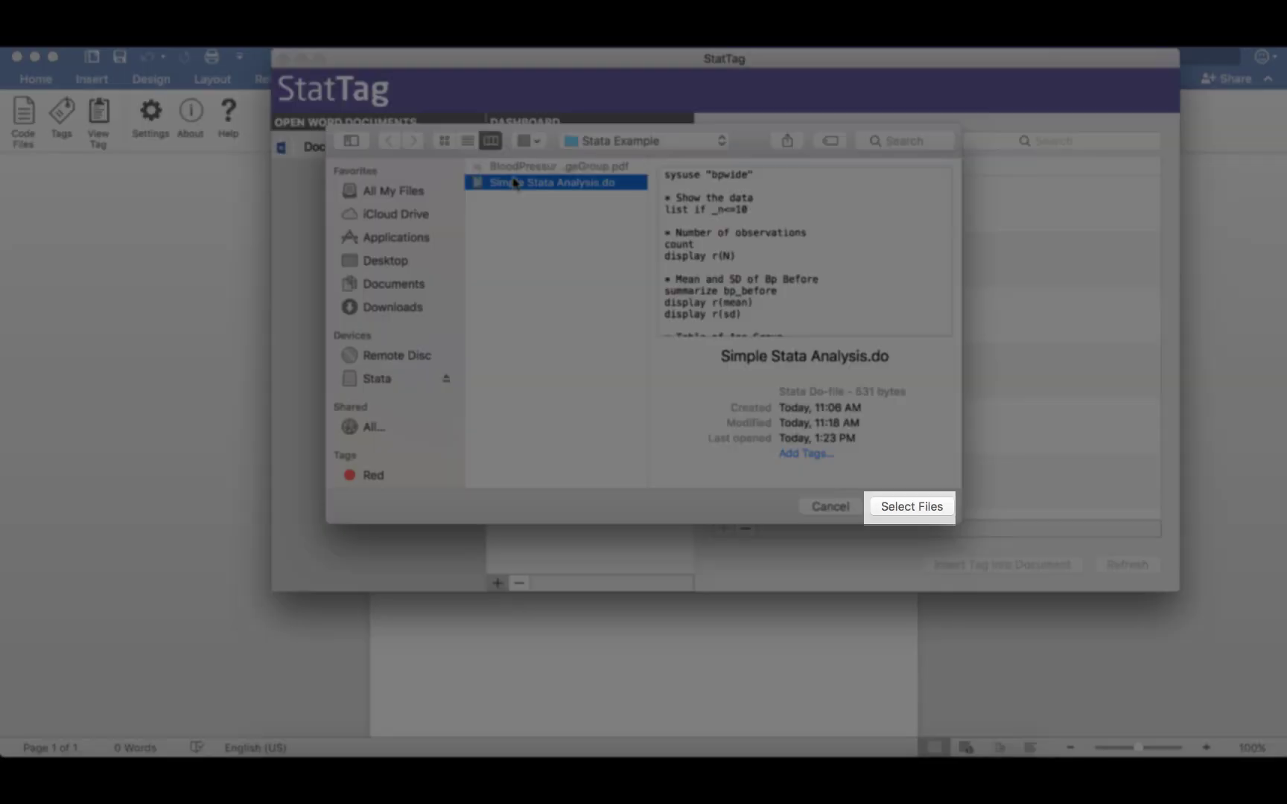
left_click(899, 506)
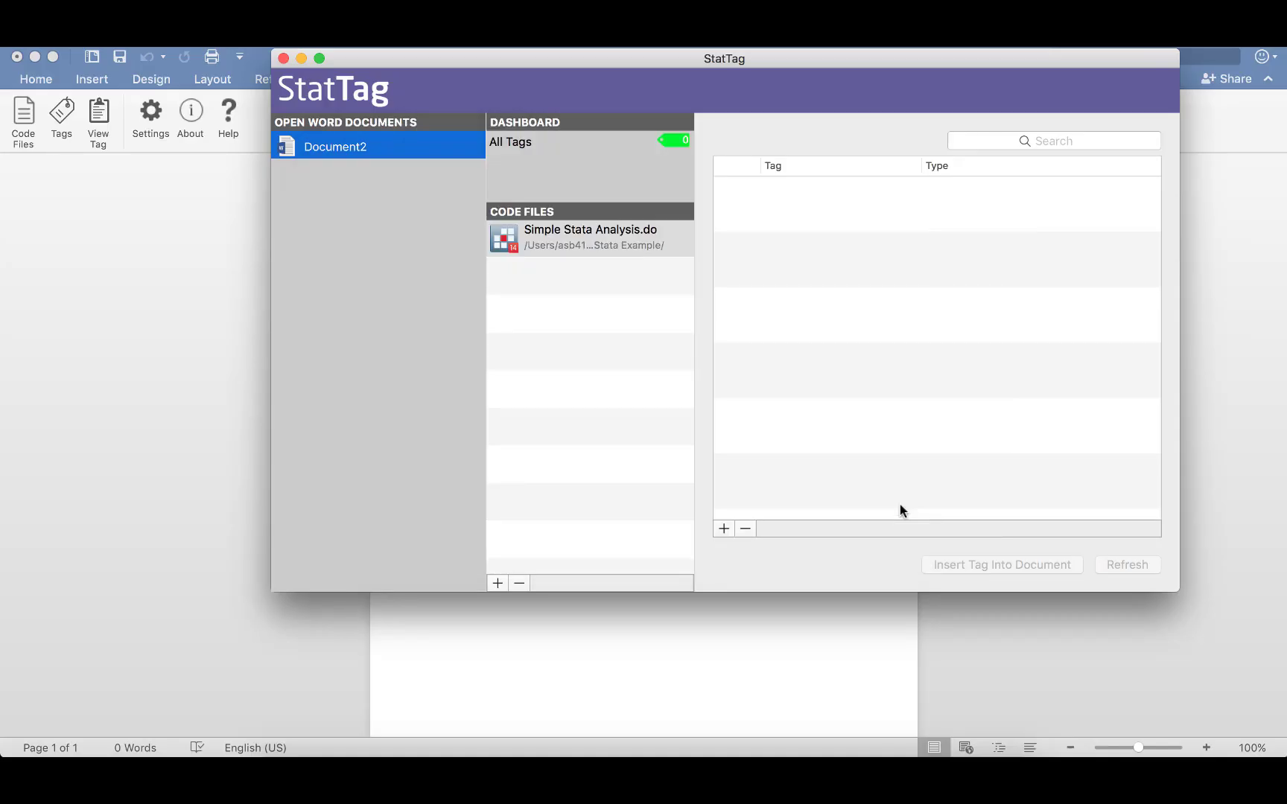
left_click(562, 665)
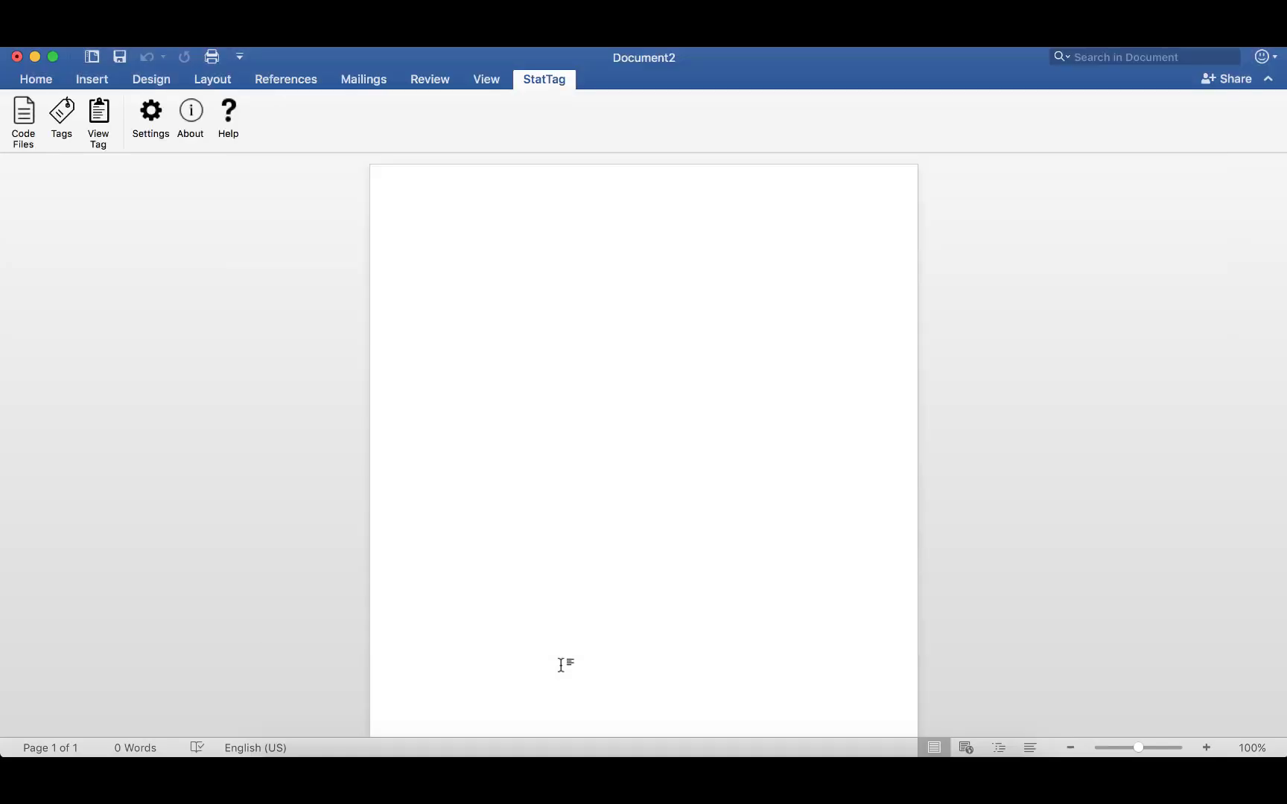
Type 'This is an analysis of the bpwide dataset that is distributed with Stata.' and 'Here is a table showing the first 10 observations:' on a new line.
type("This is an analysis of the bpwide dataset that is distributed with Stata.")
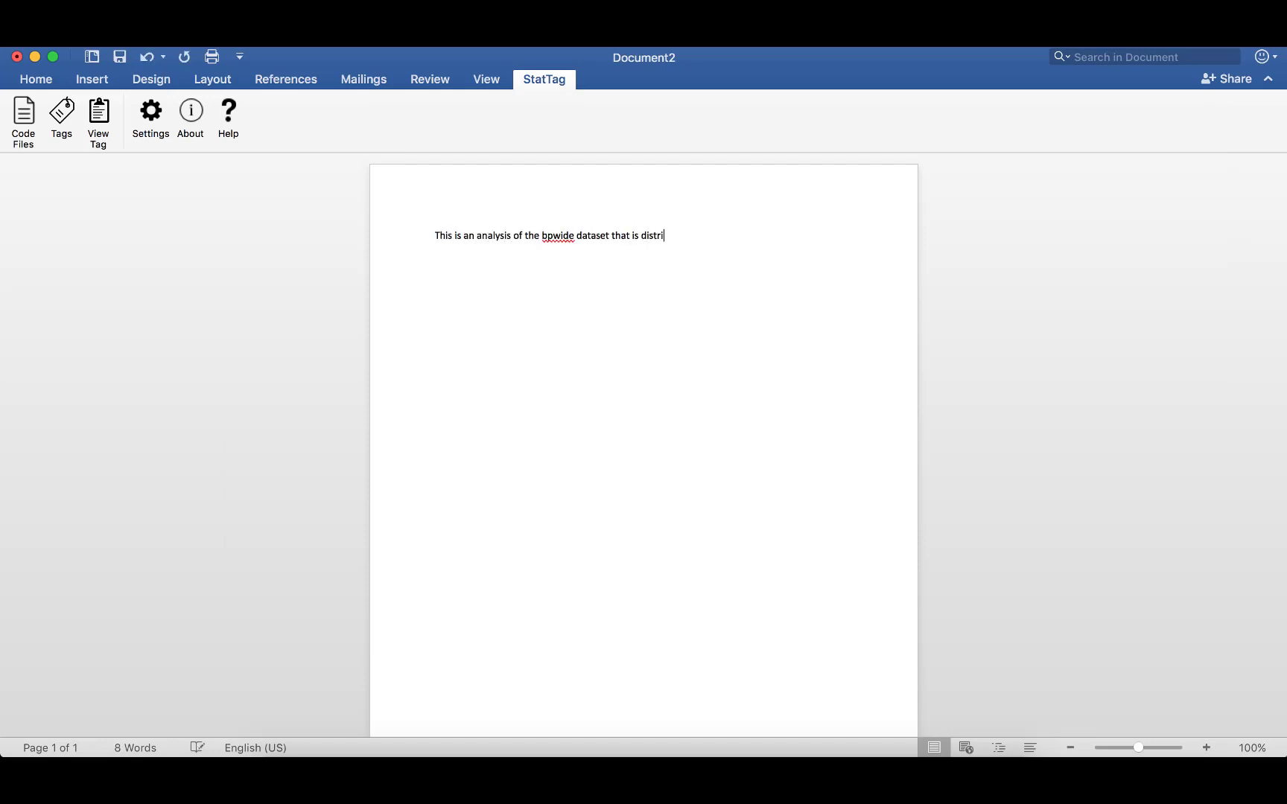
key("Return")
type("Here is a table showing the first 10 observations:")
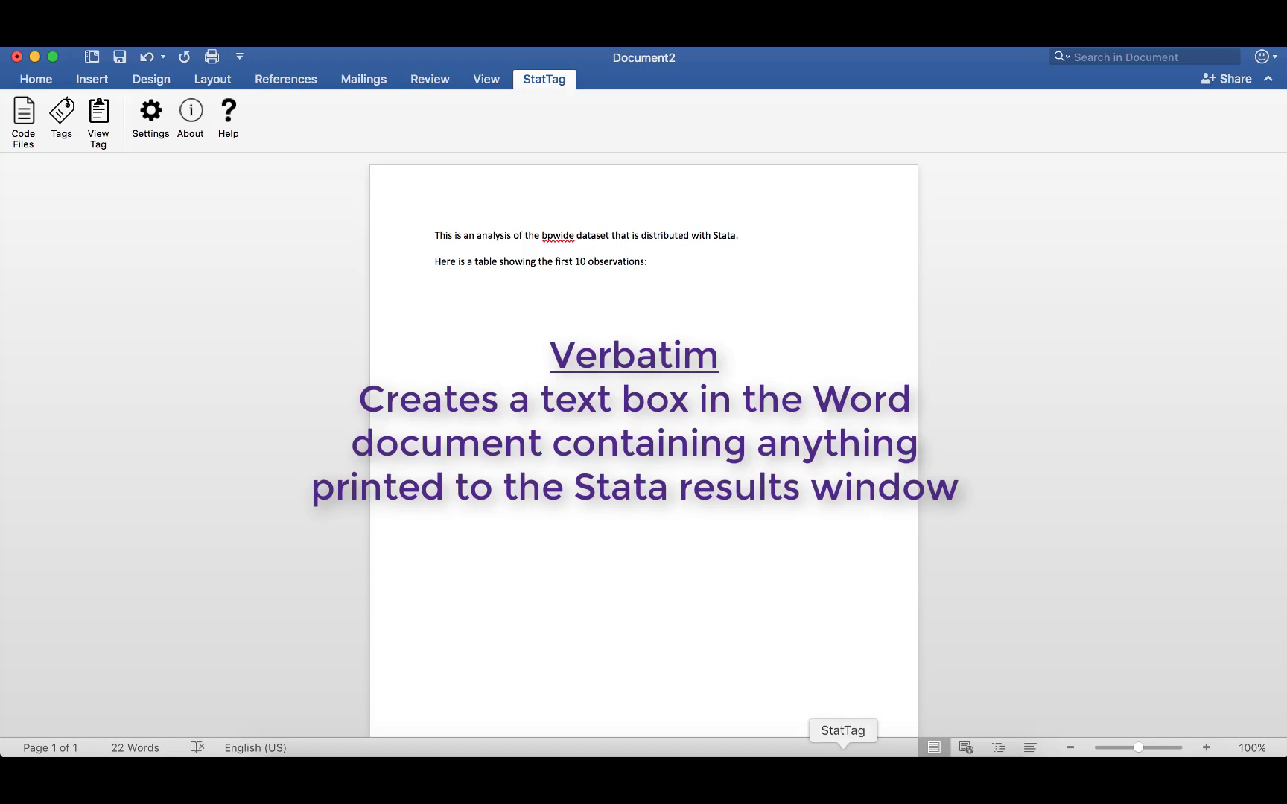
Create a new StatTag tag on the 'list if _n<=10' line and name it Show Data.
left_click(844, 774)
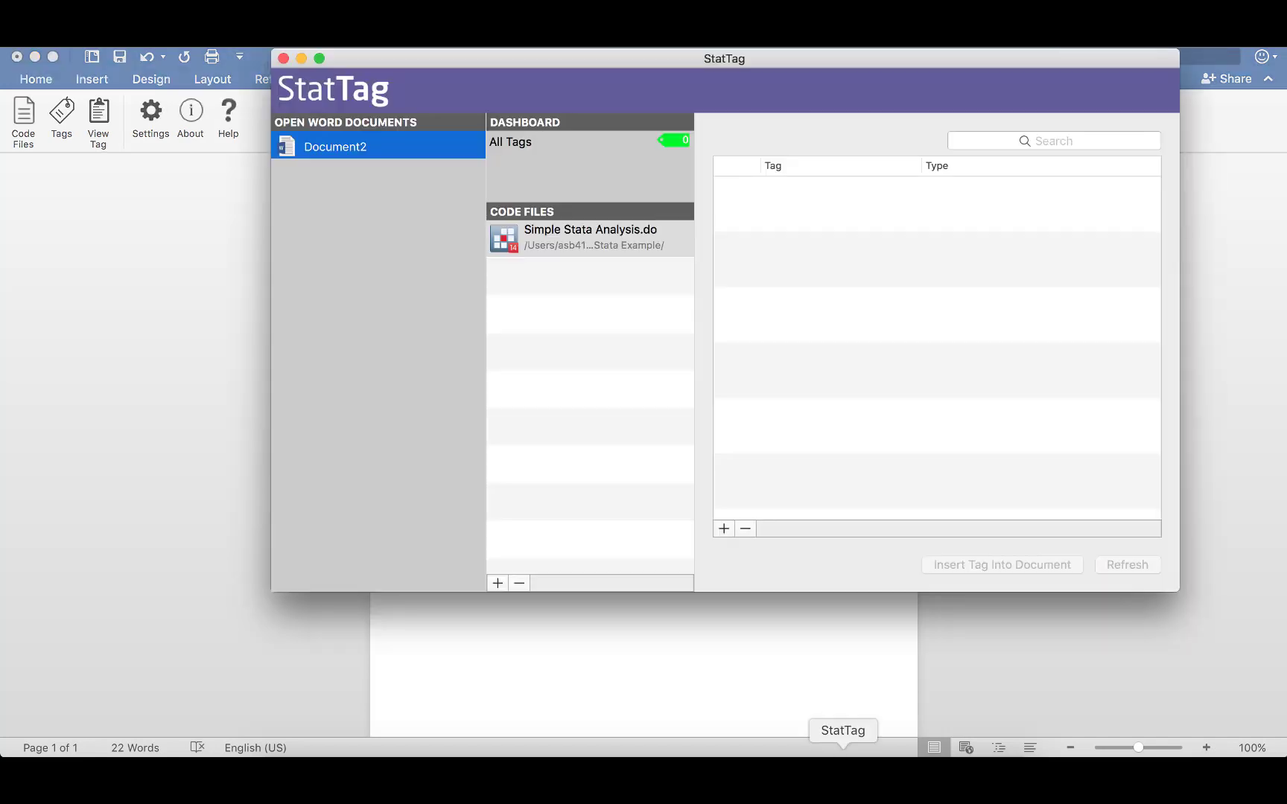
left_click(723, 529)
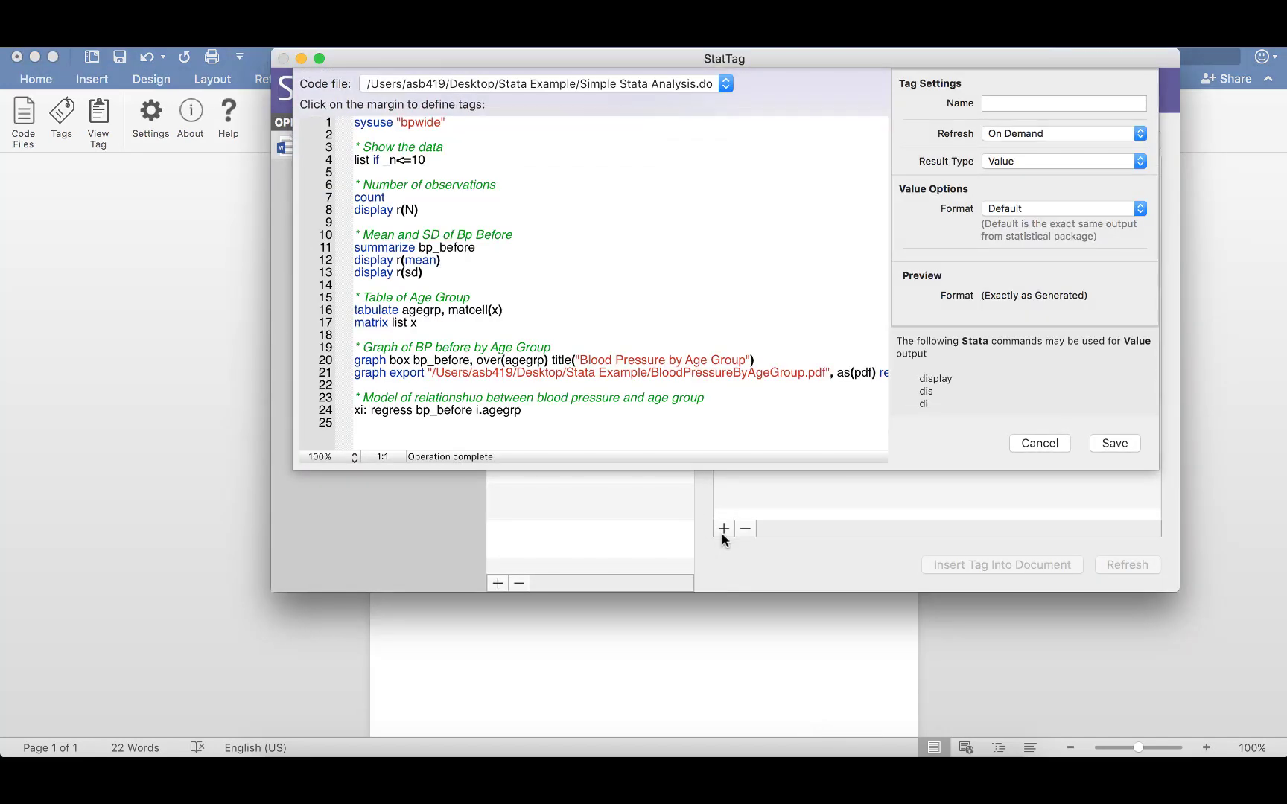
left_click(341, 165)
left_click_drag(341, 165, 341, 179)
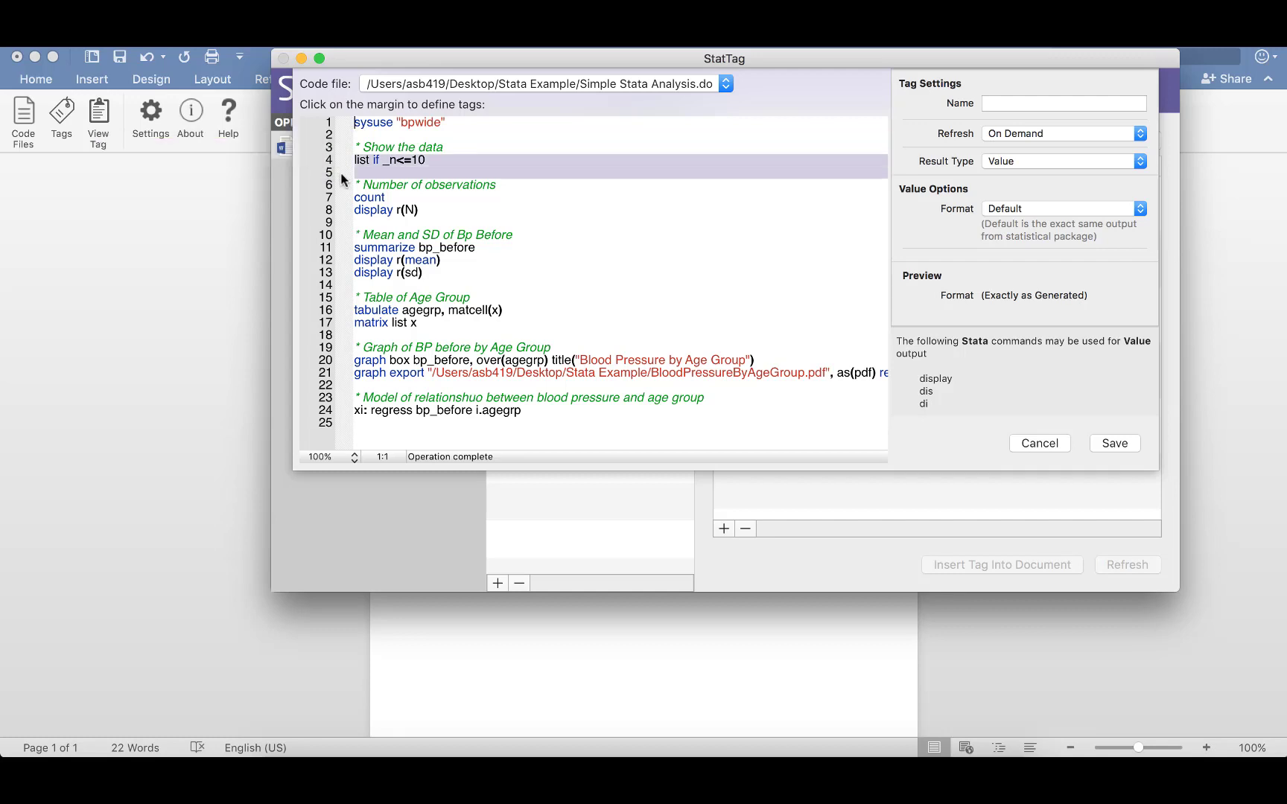
left_click(341, 175)
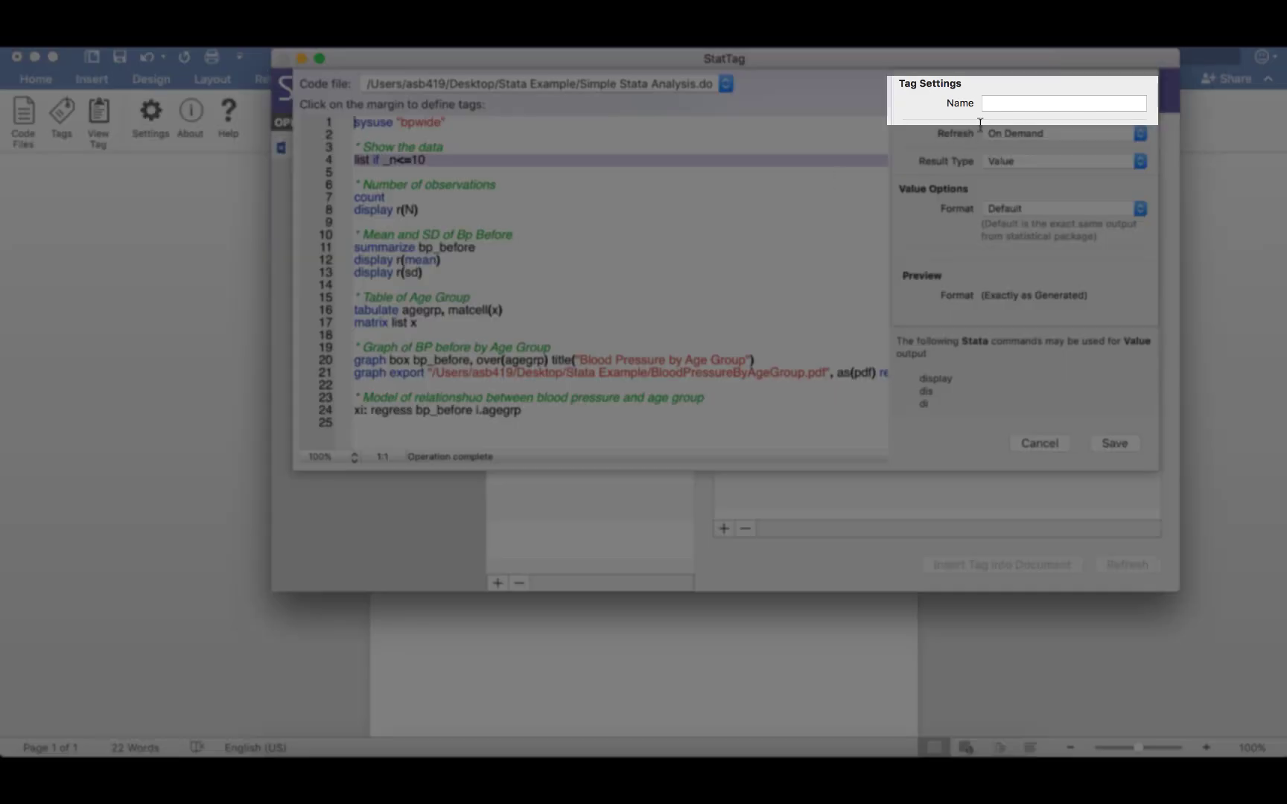
left_click(1003, 106)
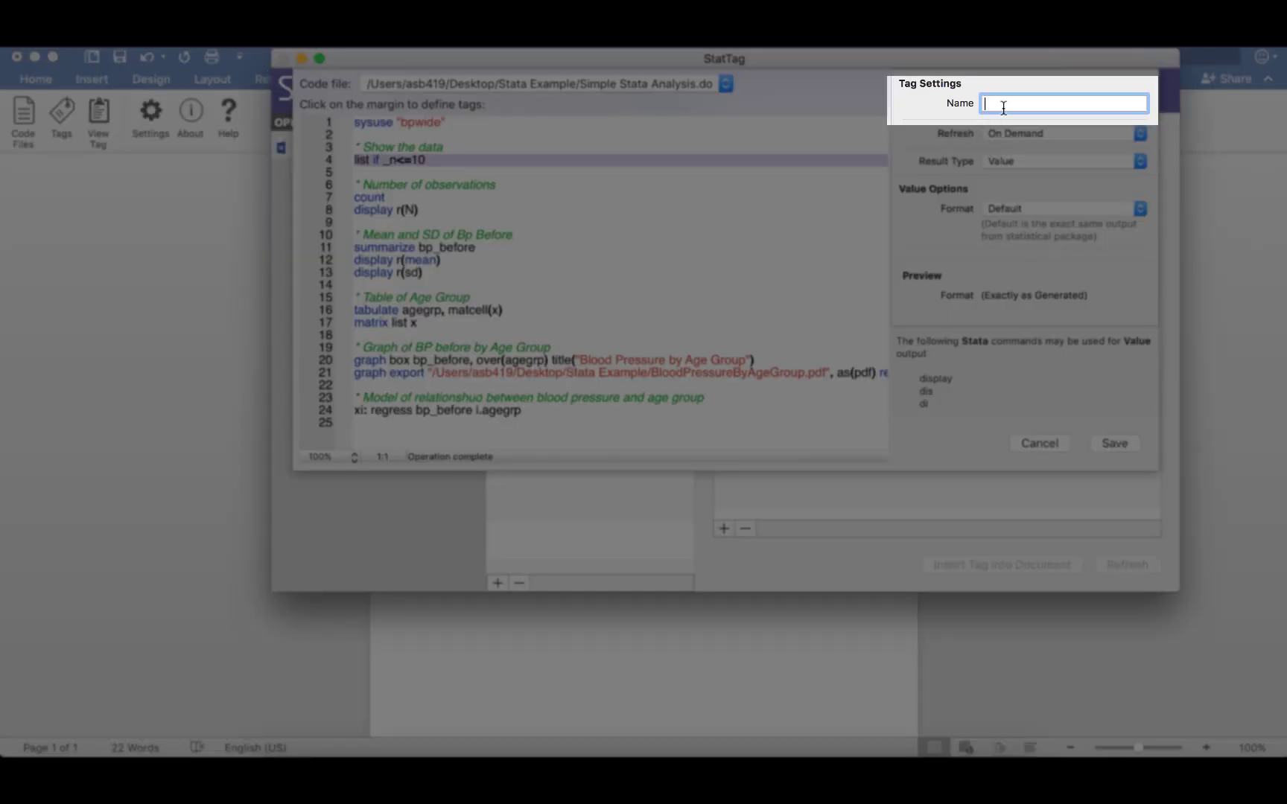
type("Show Data")
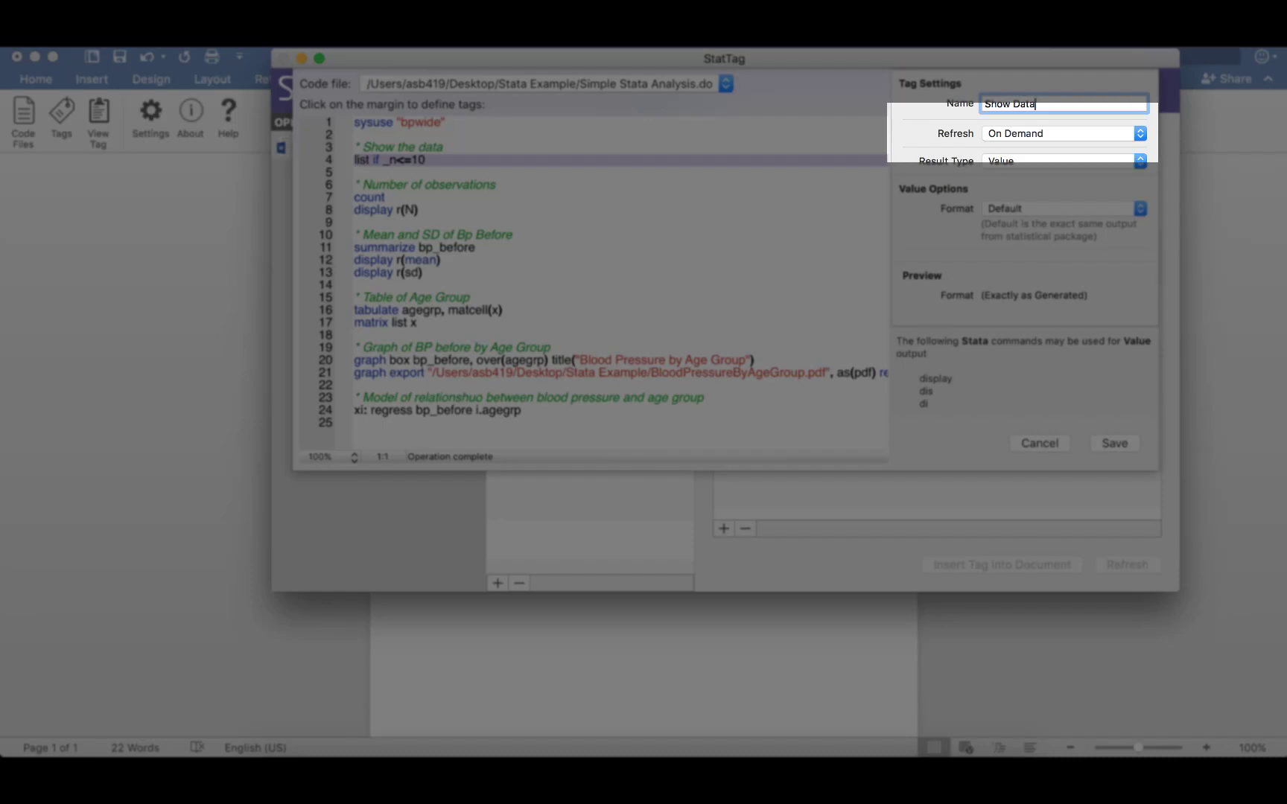
Keep refresh On Demand, set the result type to Verbatim, and save the Show Data tag.
left_click(1140, 134)
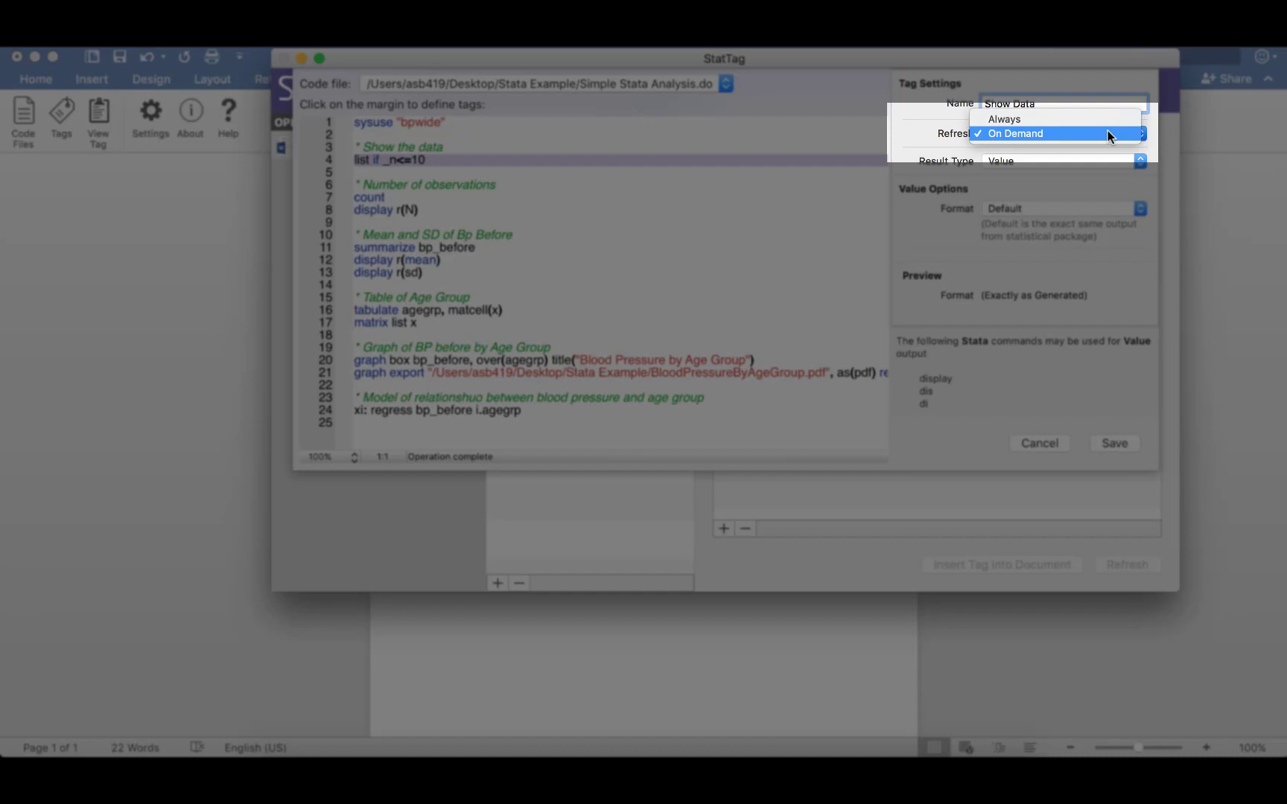
left_click(1107, 133)
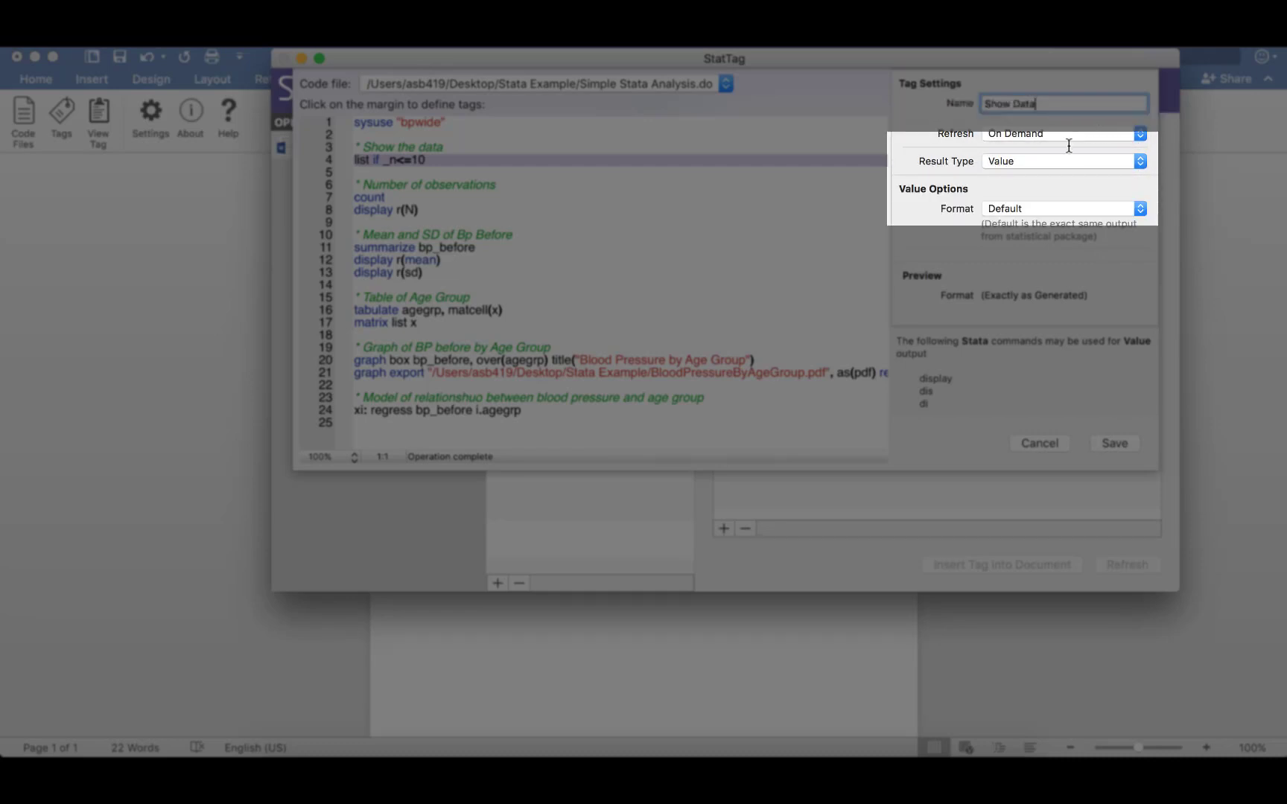
left_click(1088, 163)
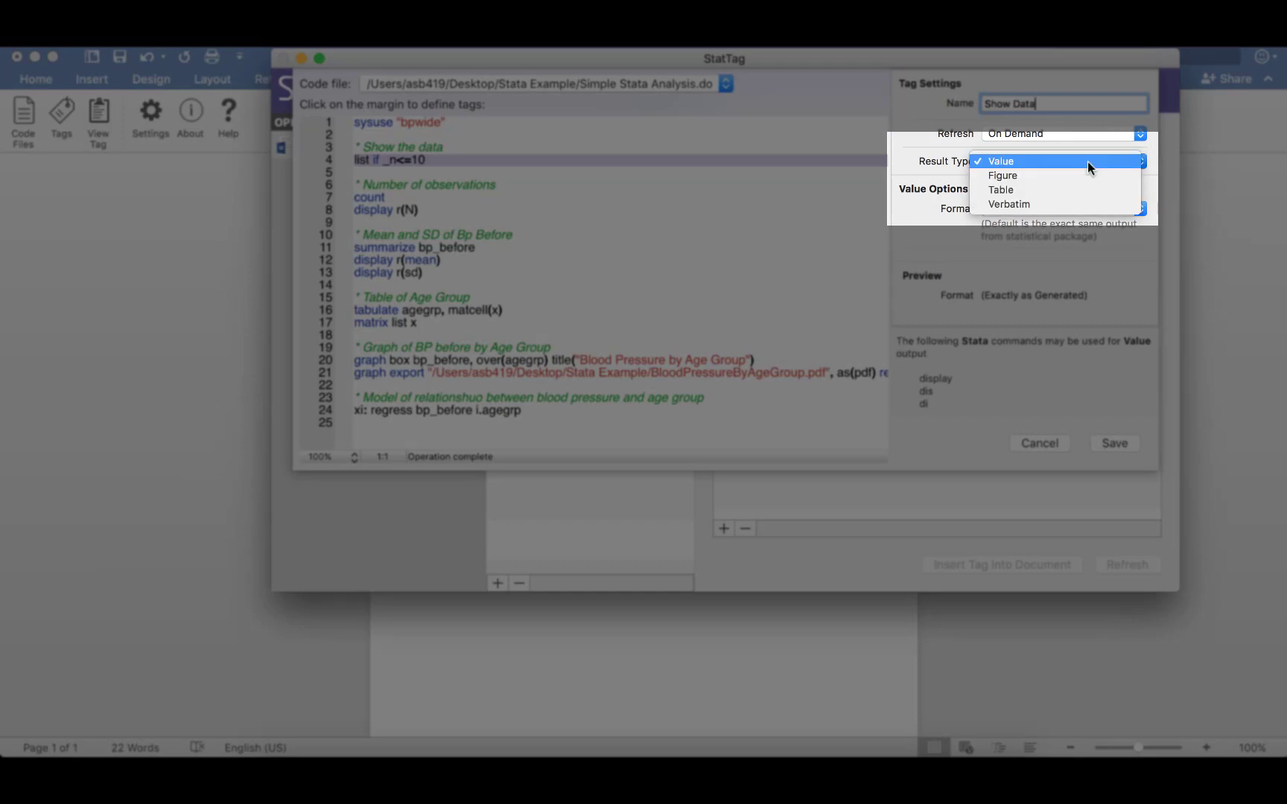
left_click(1062, 202)
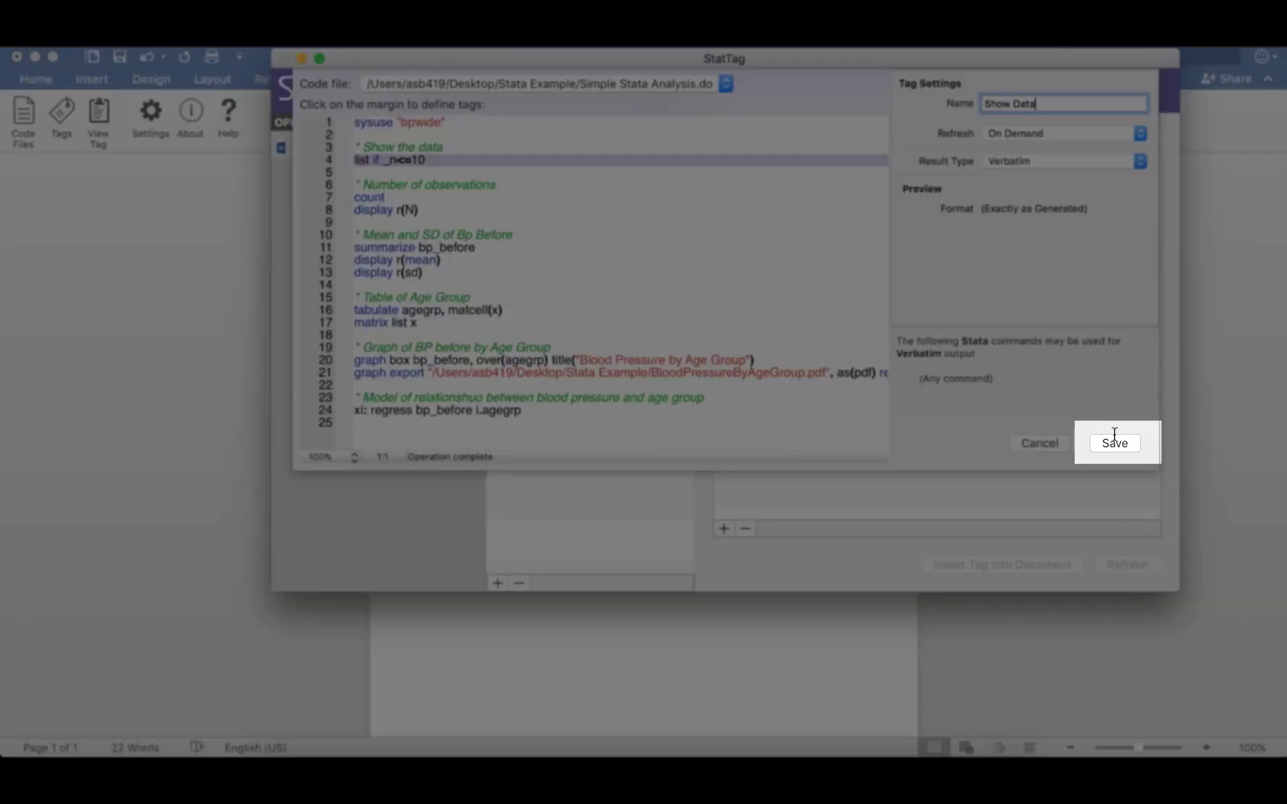
left_click(1108, 446)
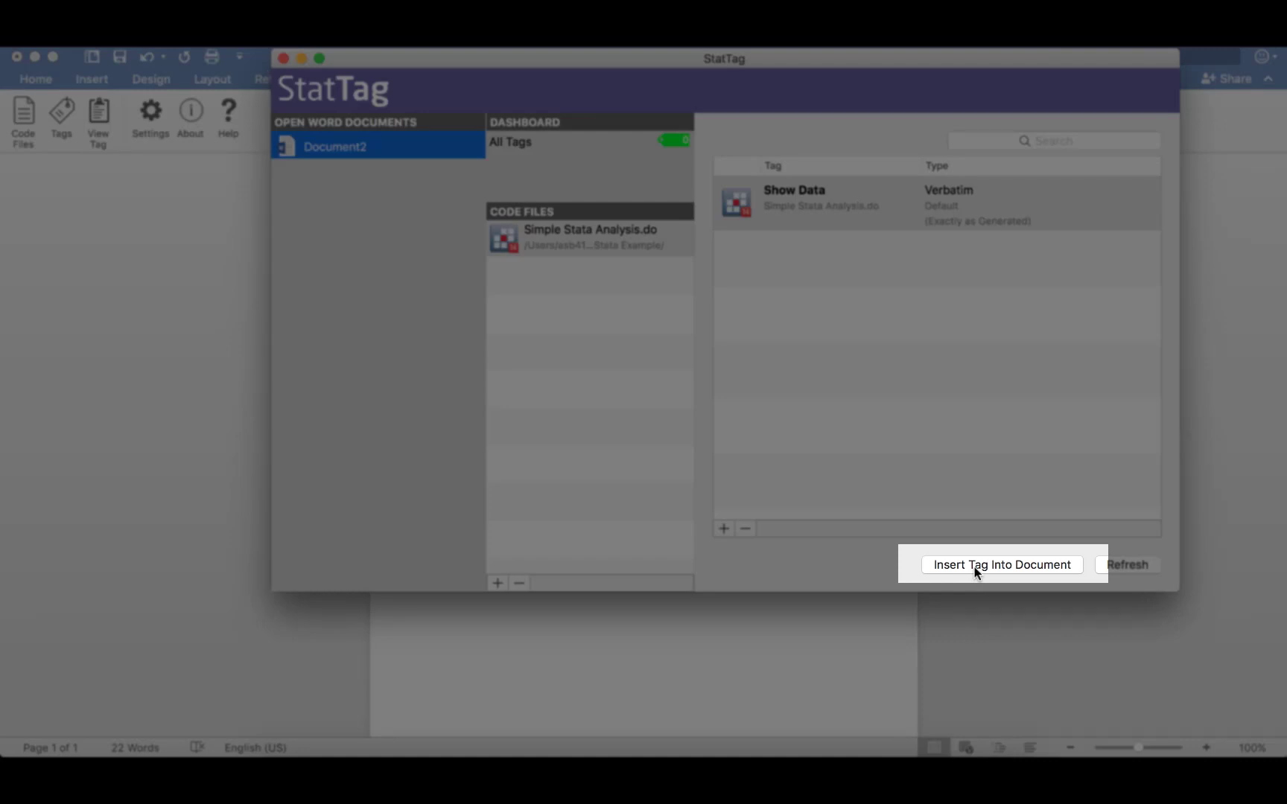
Insert the Show Data tag into the document and start a new line below the table.
left_click(974, 567)
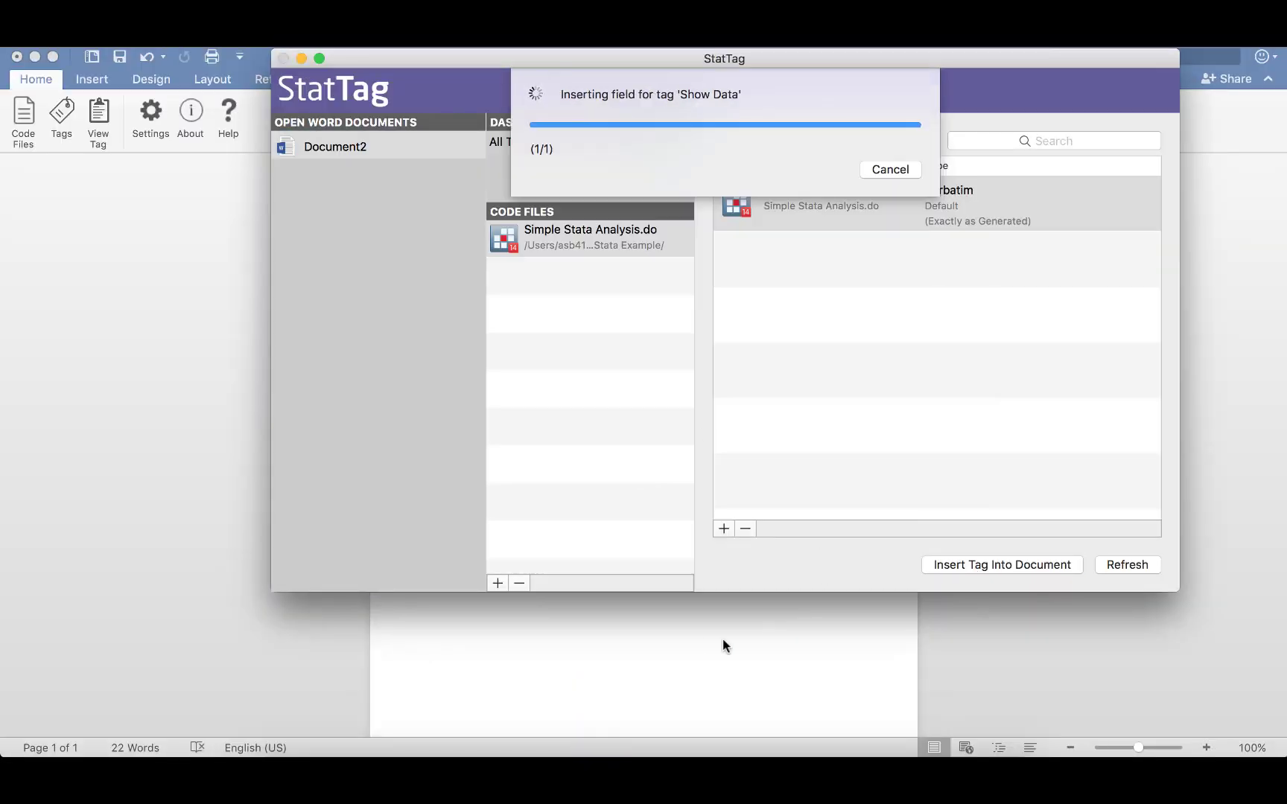
left_click(705, 639)
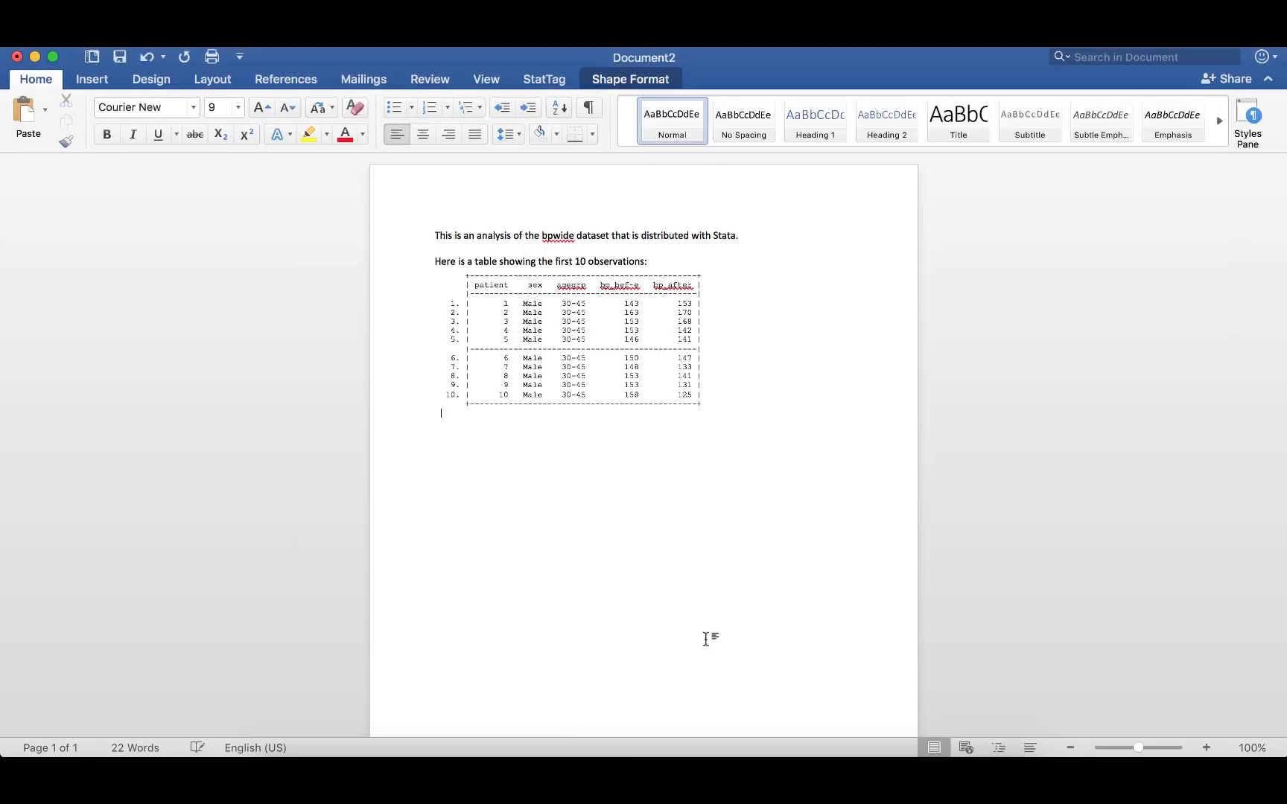
key("Return")
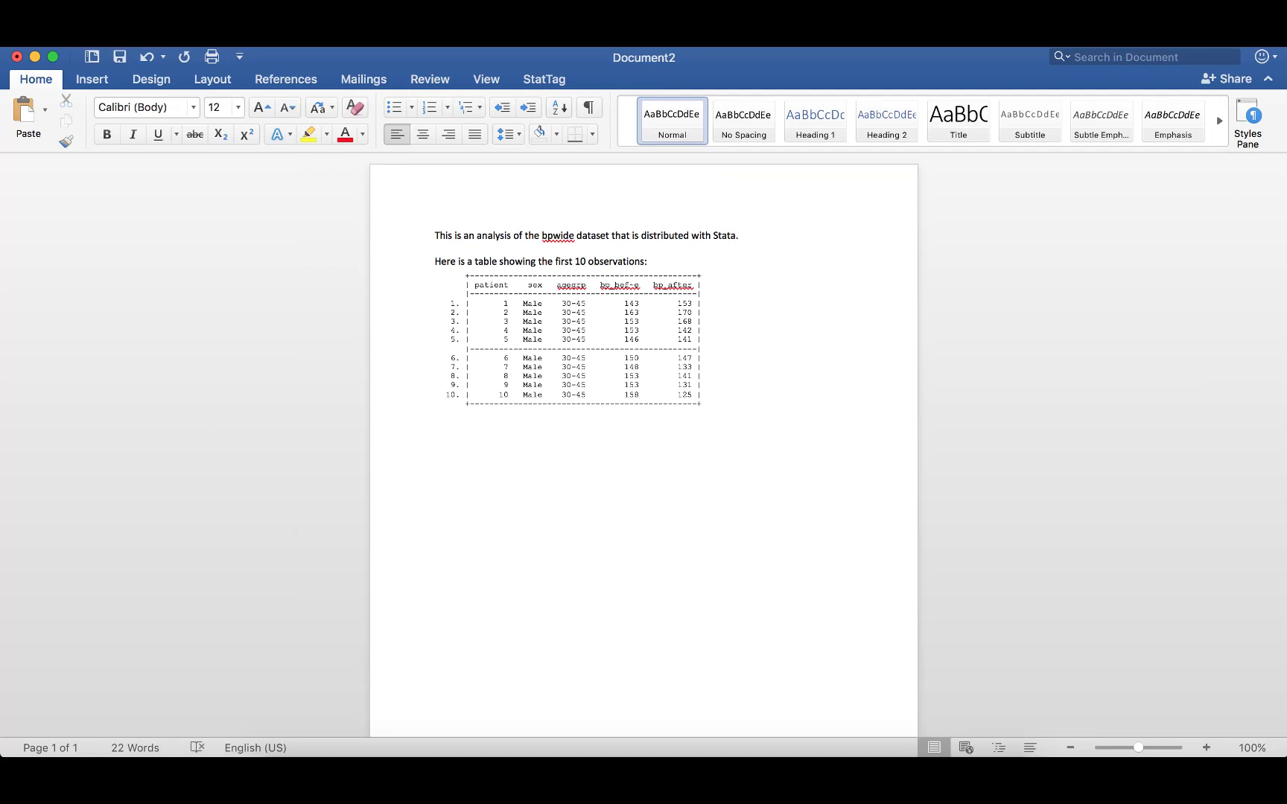
Type 'The are n=' and reopen the StatTag window.
type("The are n=")
left_click(530, 82)
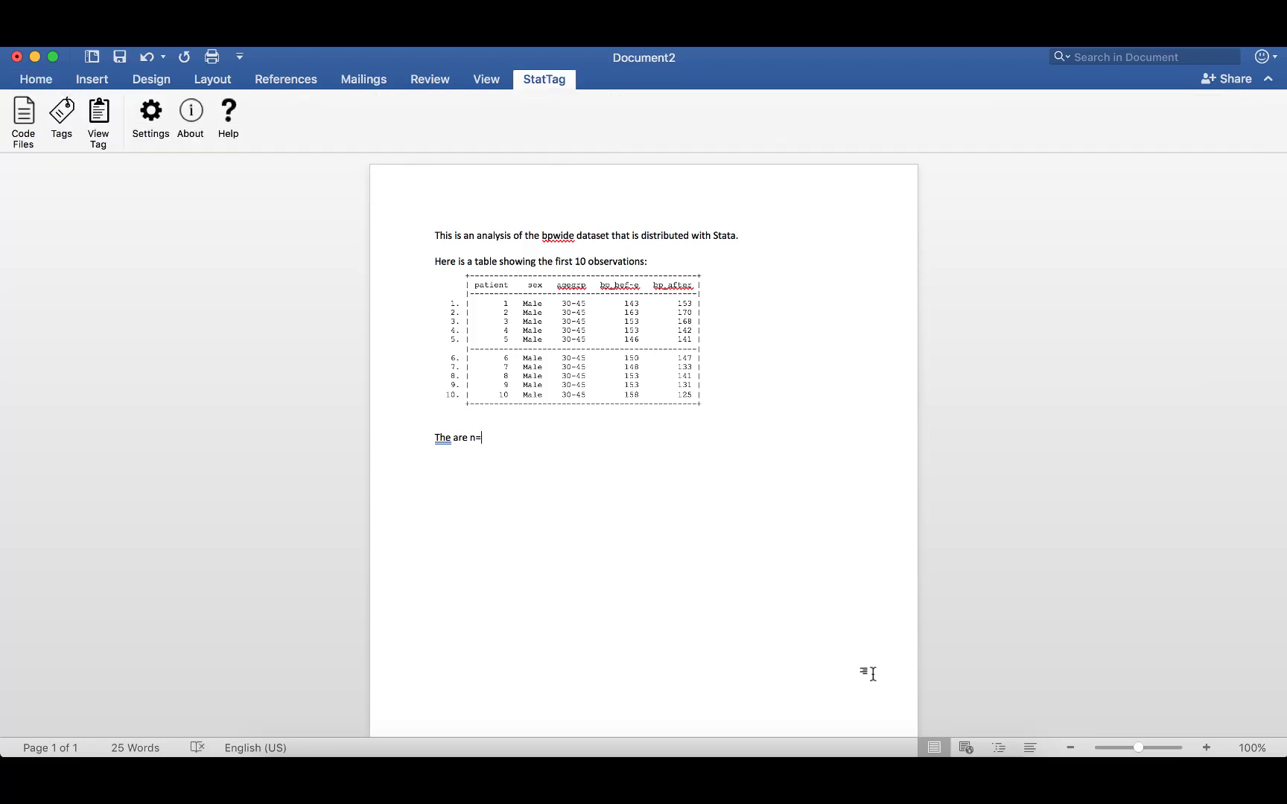
left_click(843, 755)
Create a new tag on the 'display r(N)' line and name it Total N.
left_click(724, 528)
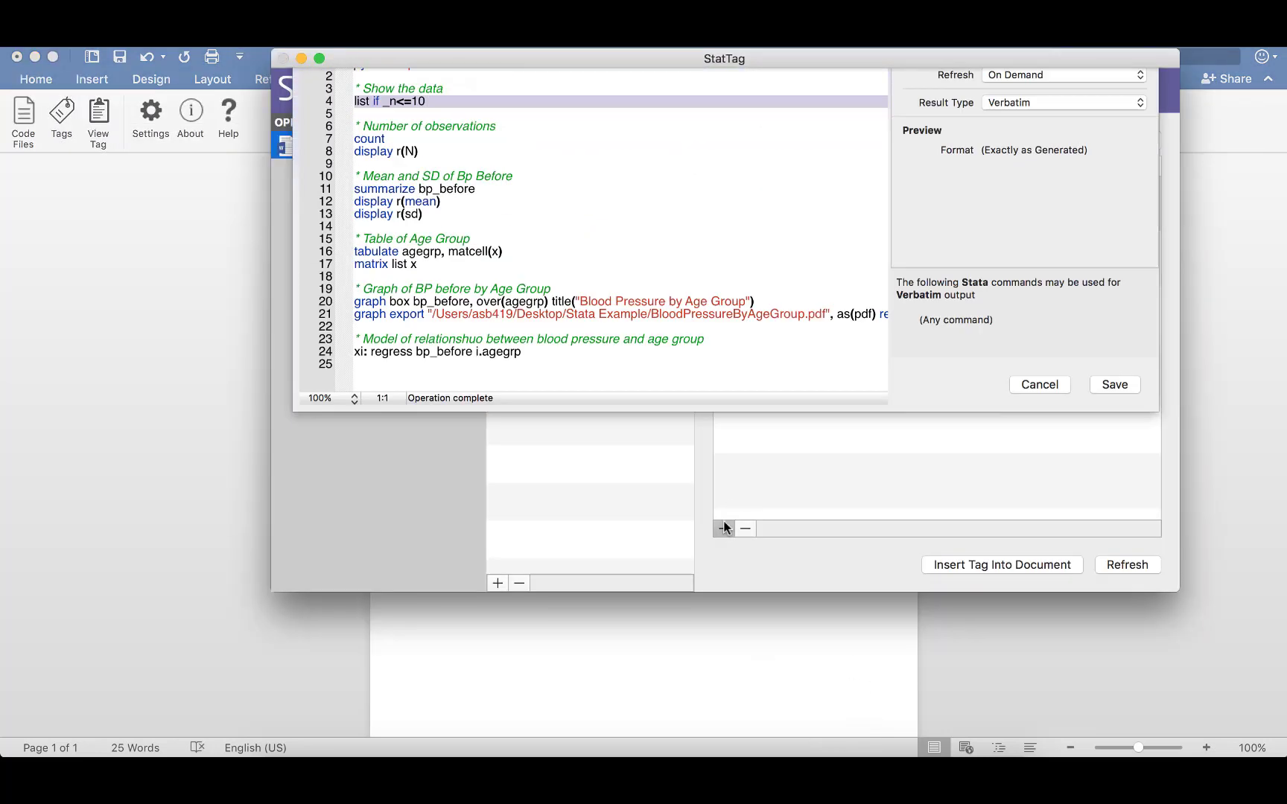
left_click(343, 237)
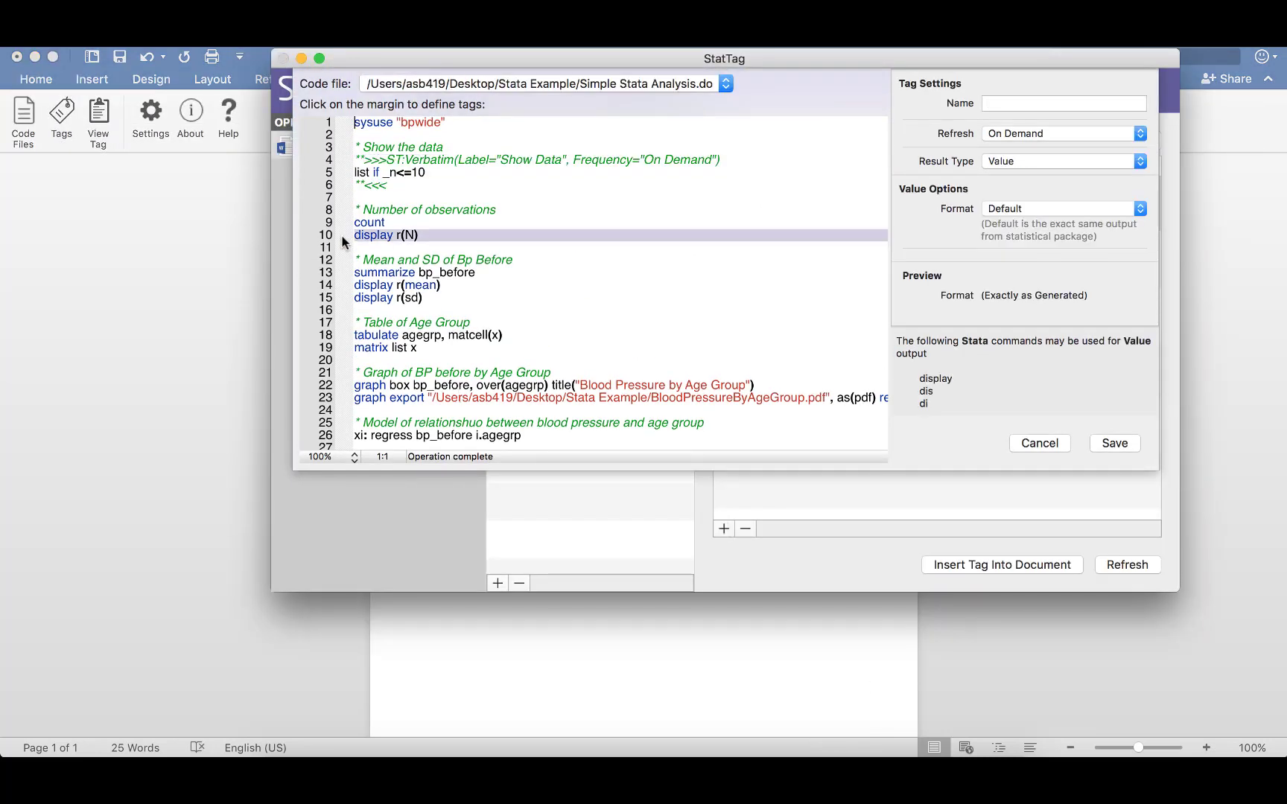
left_click(1025, 106)
type("Total N")
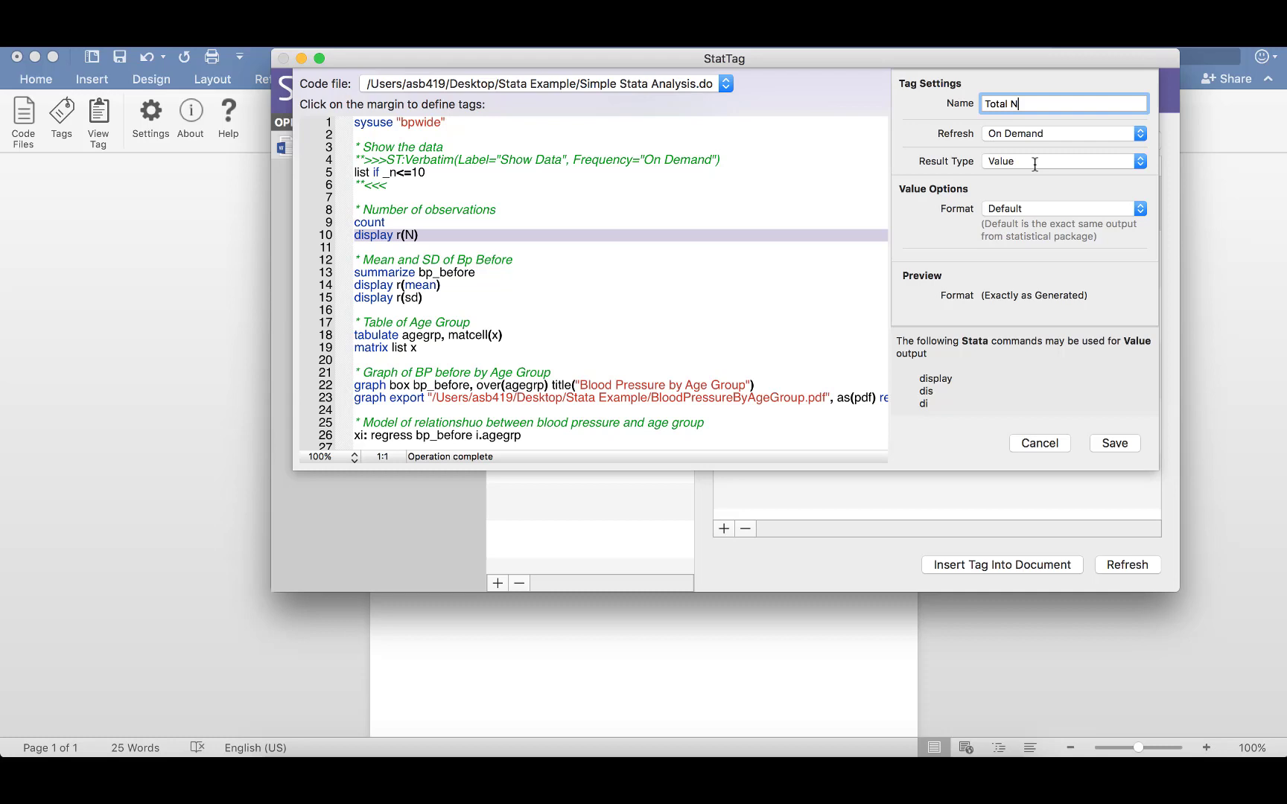
Keep the Value result type and save the Total N tag.
left_click(1035, 162)
left_click(1034, 163)
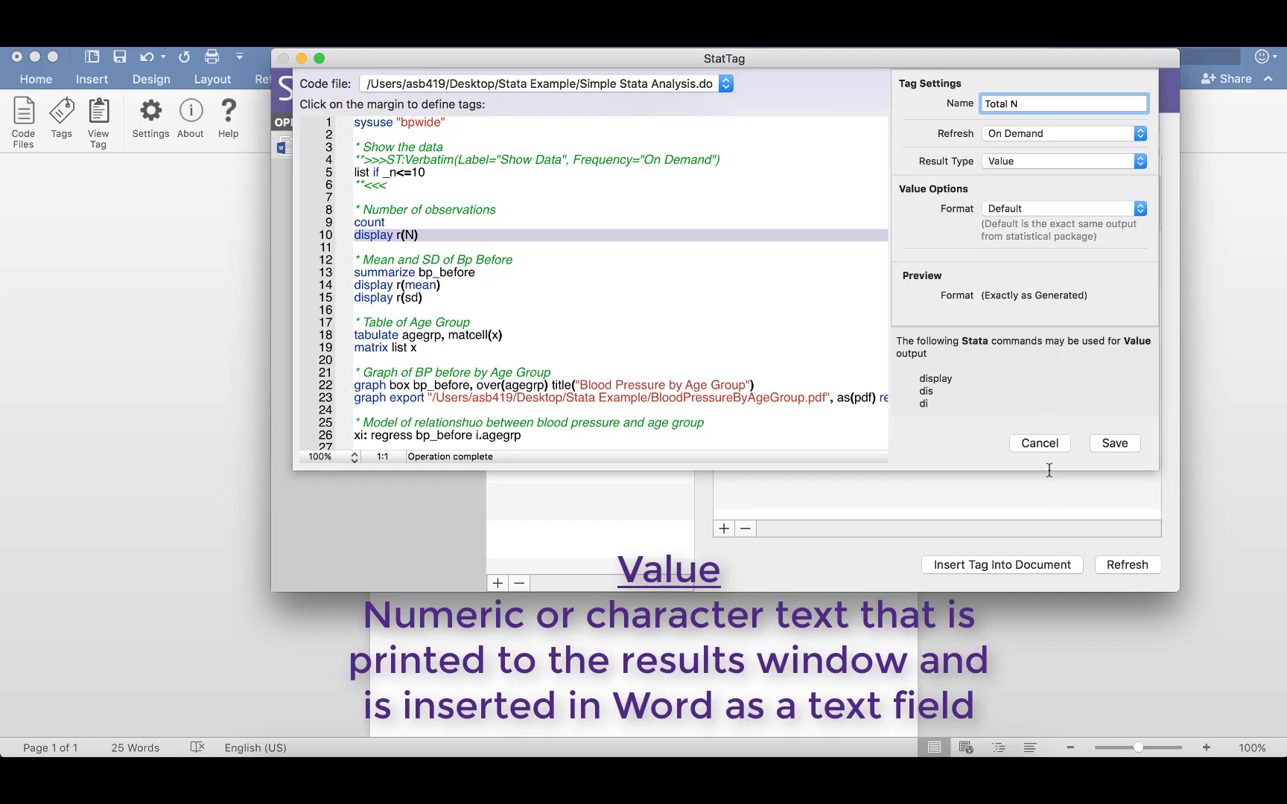
left_click(1095, 443)
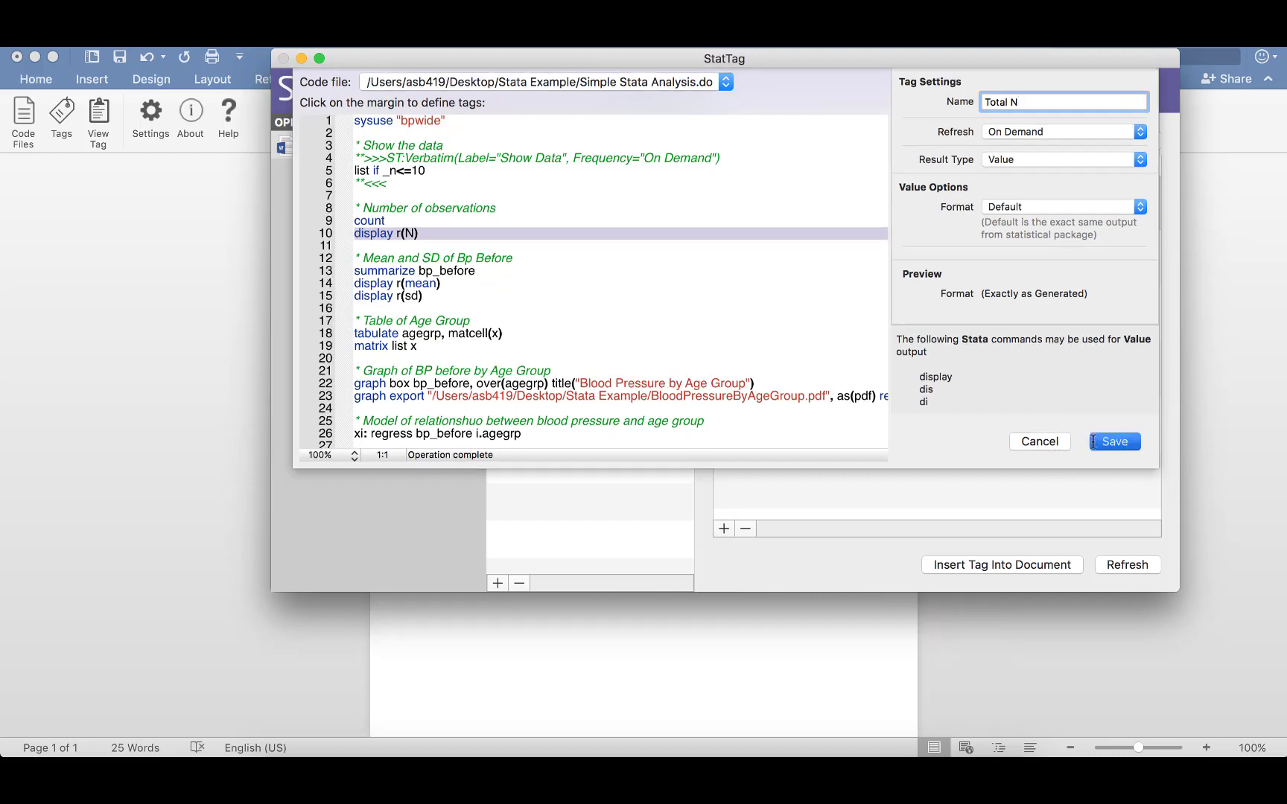
Insert the Total N tag and continue the sentence with 'observations in this dataset. The mean (sd) of blood pressure is'.
left_click(999, 571)
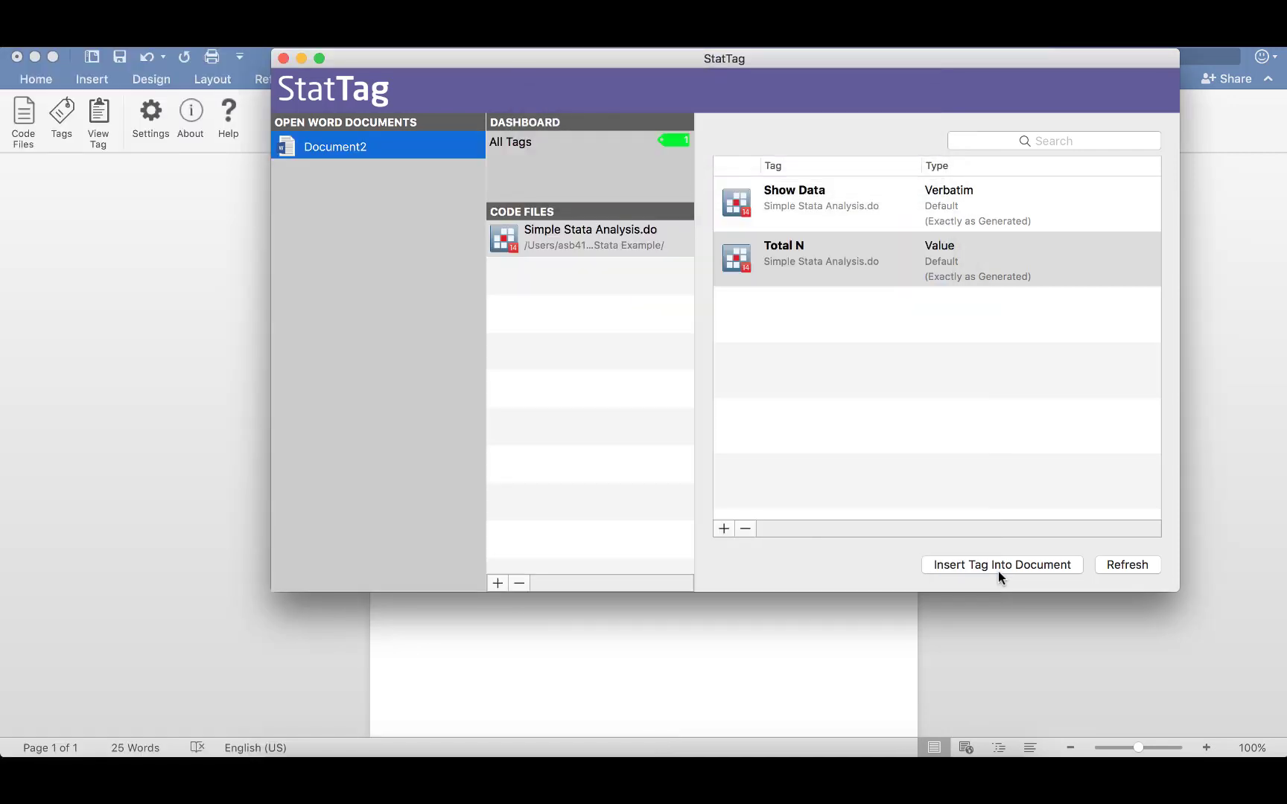
left_click(724, 706)
type("obser")
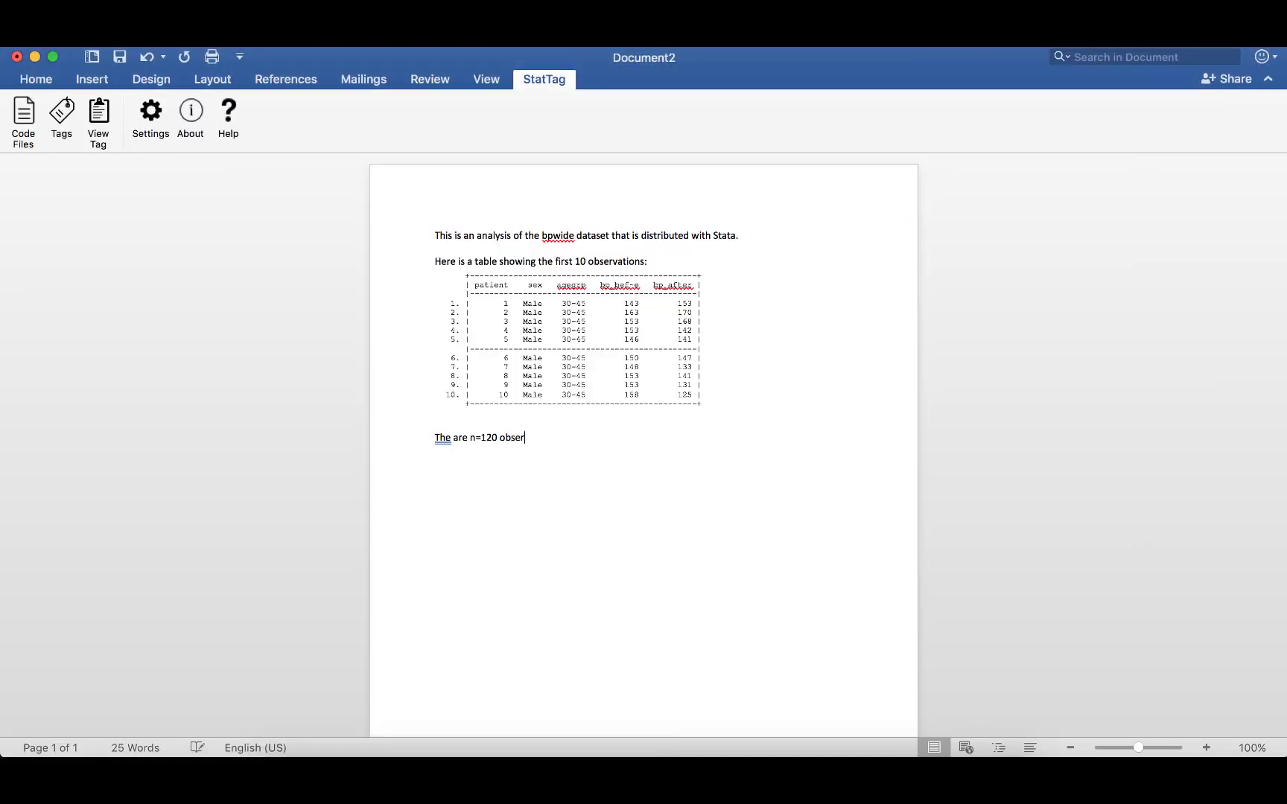
type("vations in this dataset. The mean (sd")
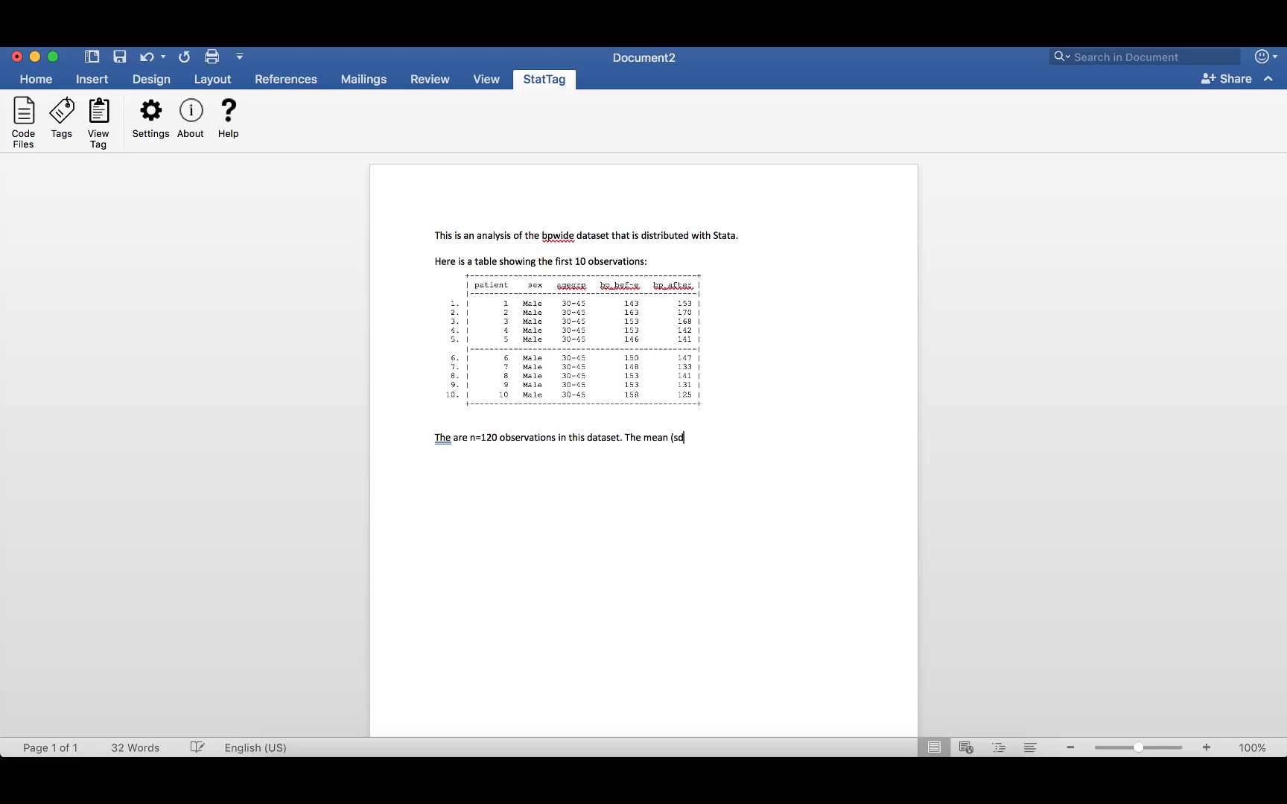
type(") of blood pressure is")
Create and save a Value tag named Mean on the 'display r(mean)' line of the do-file.
left_click(824, 734)
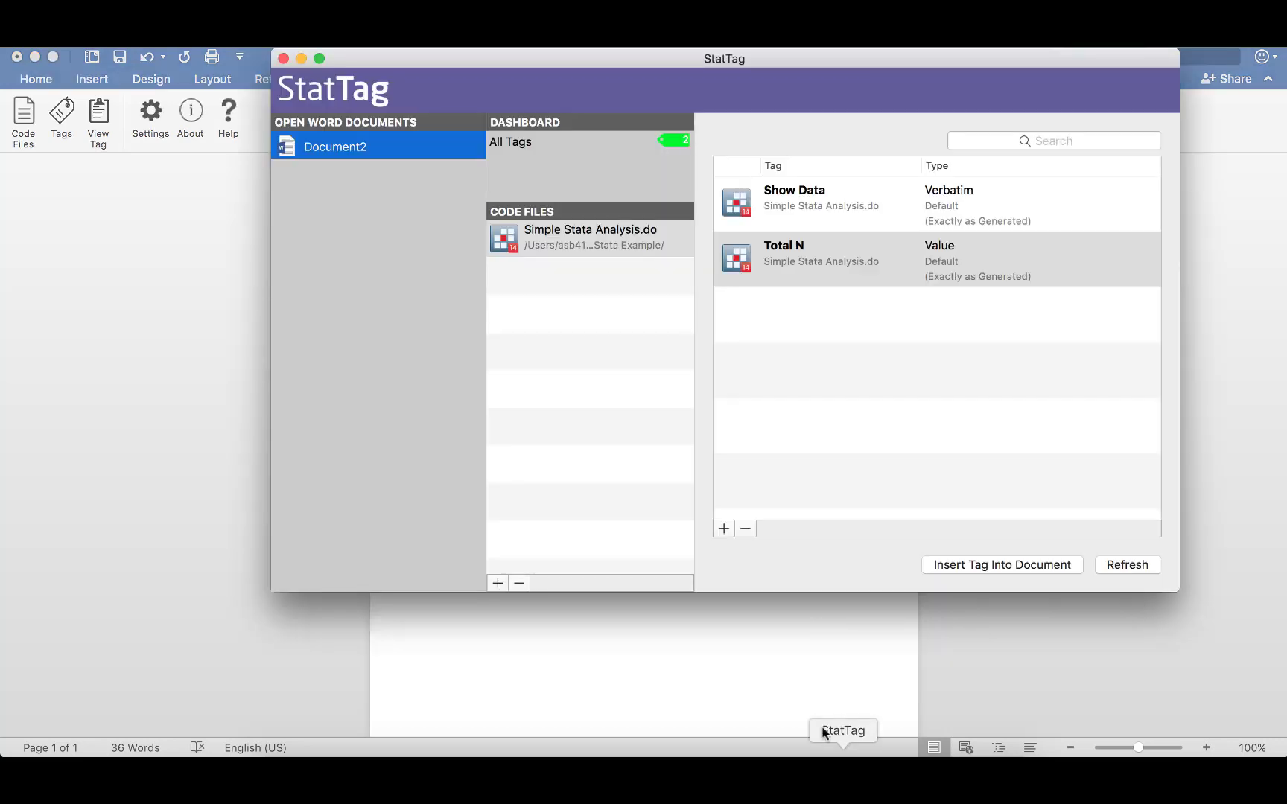
left_click(721, 528)
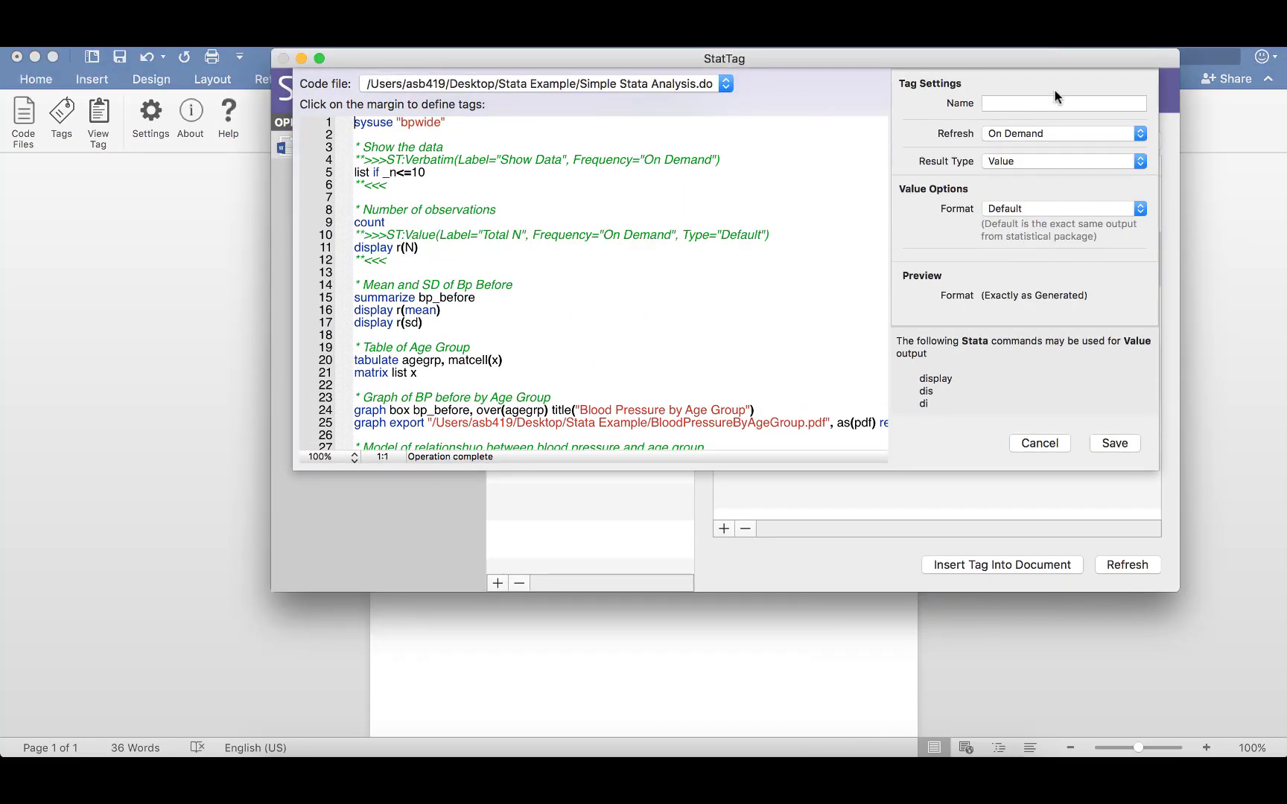
left_click(1044, 102)
type("Mean")
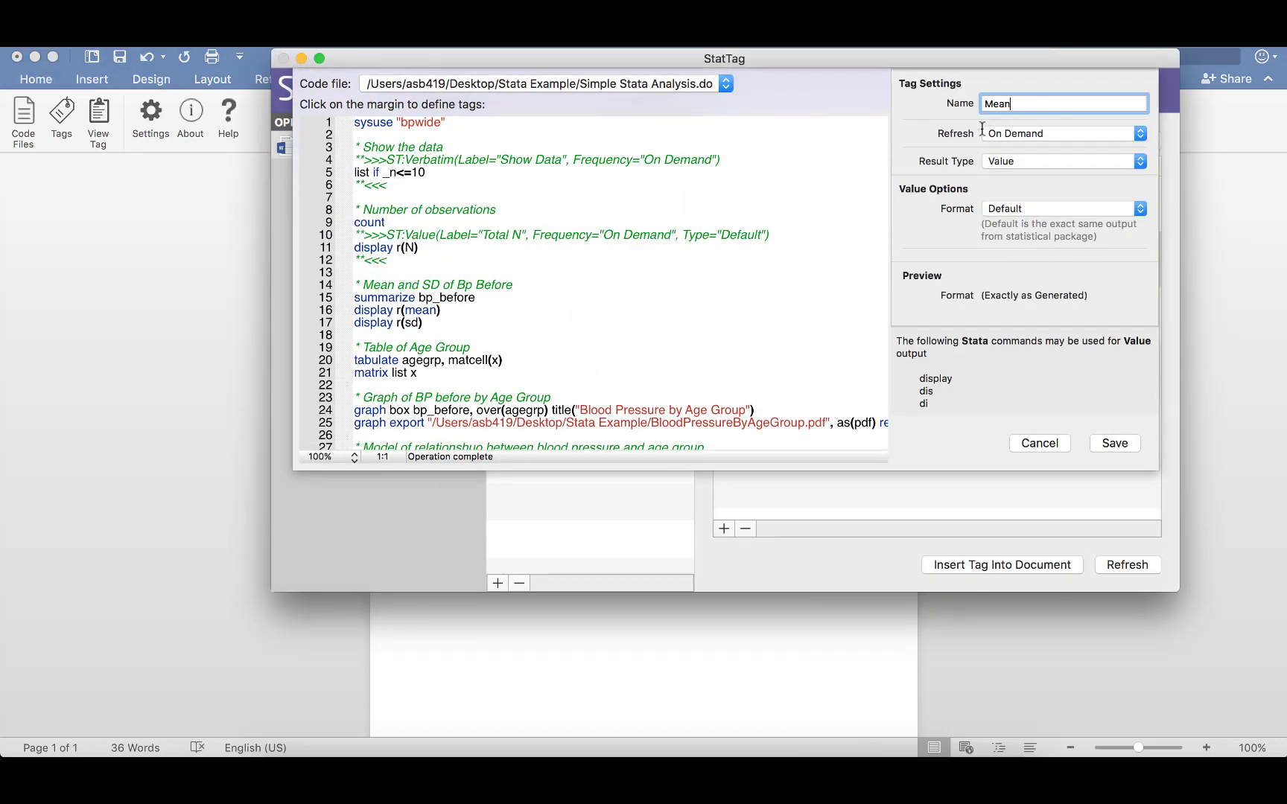
left_click(347, 312)
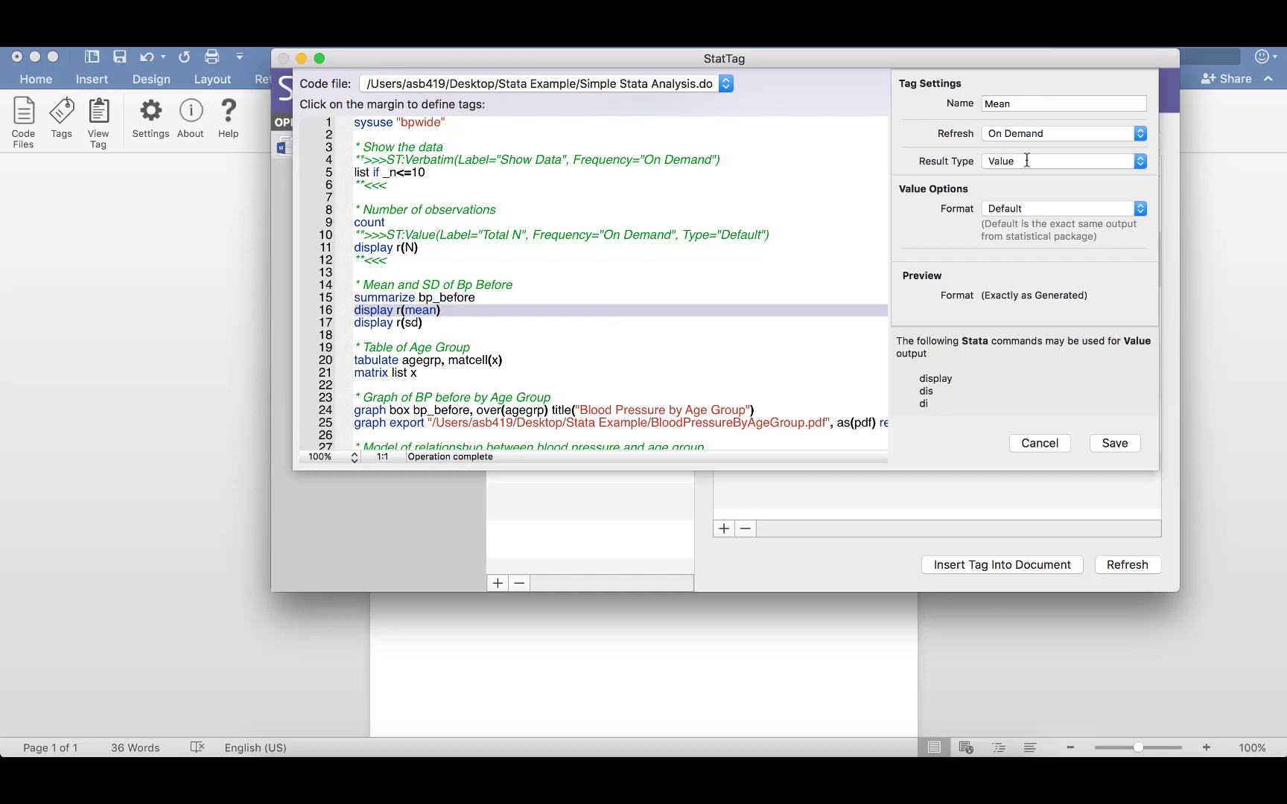
left_click(1117, 445)
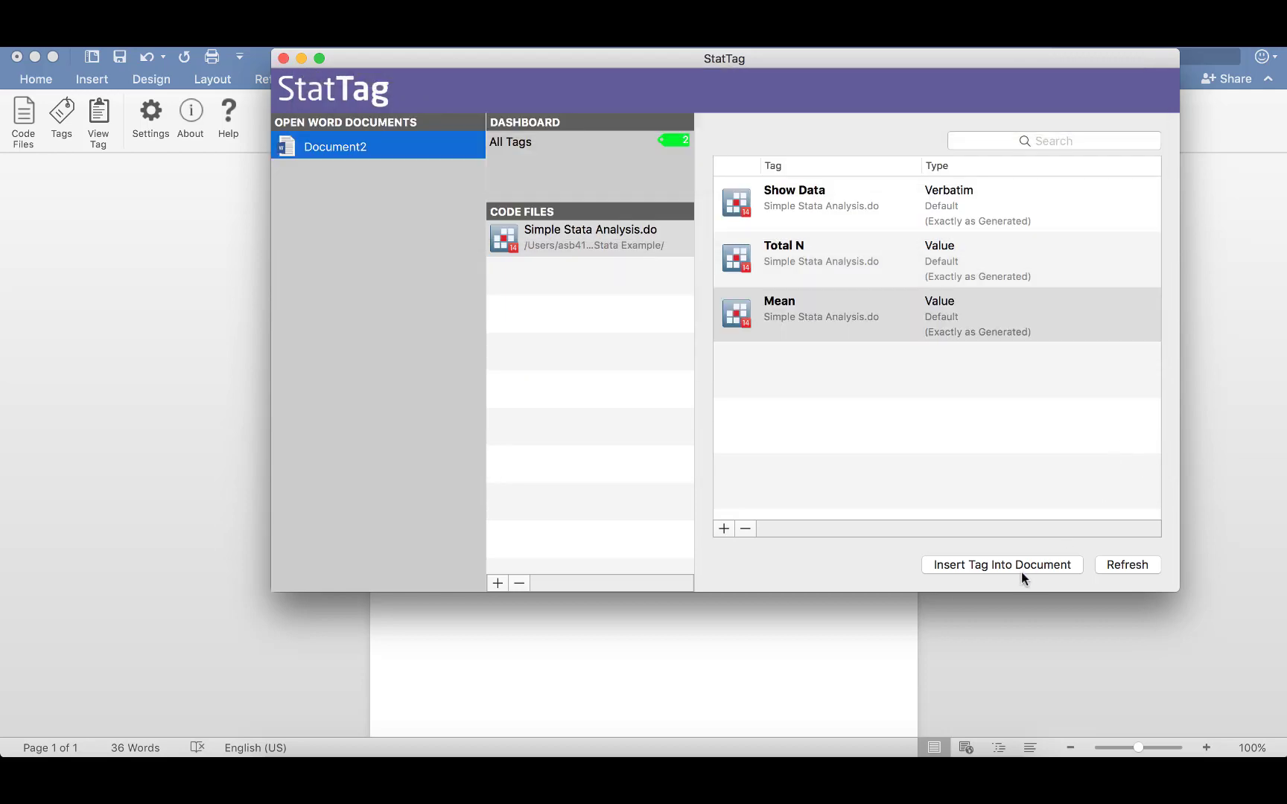
Insert the Mean tag into the document and select the inserted mean value.
left_click(1021, 572)
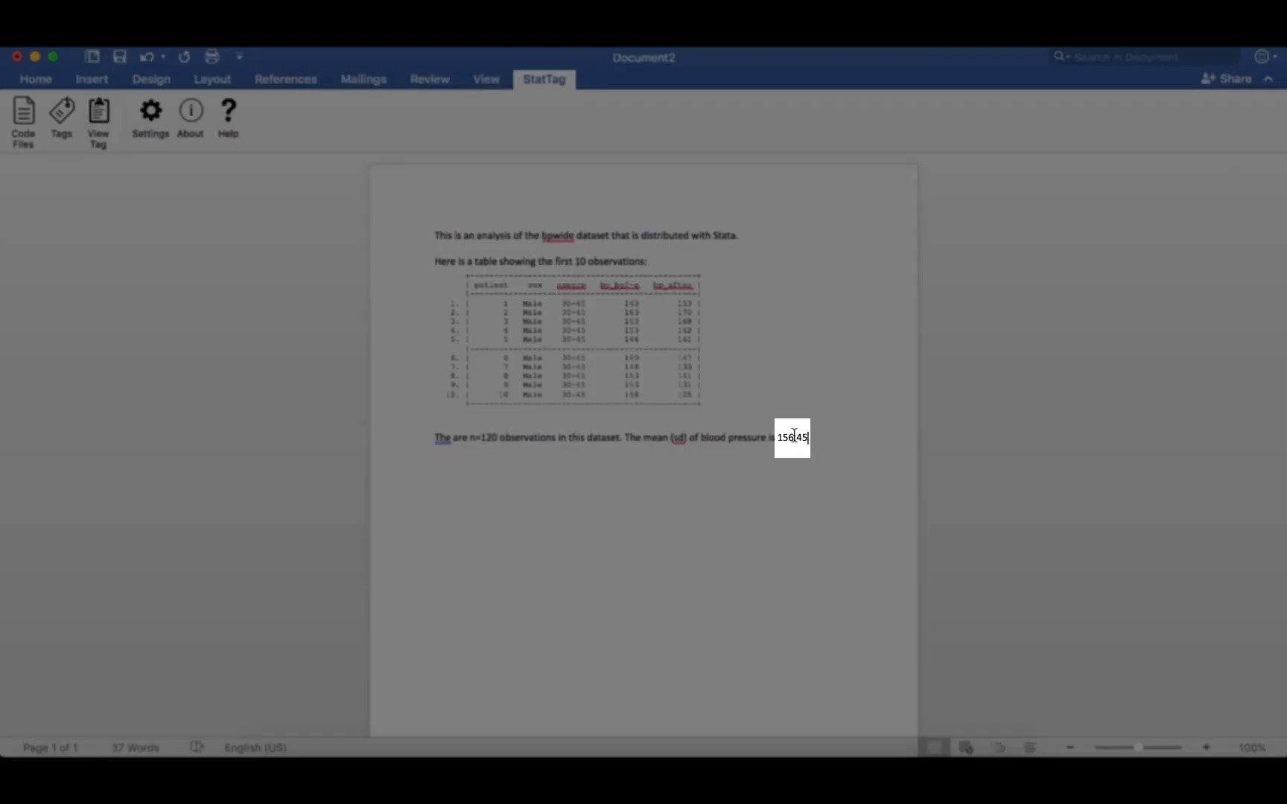
double_click(794, 438)
left_click(751, 484)
double_click(794, 439)
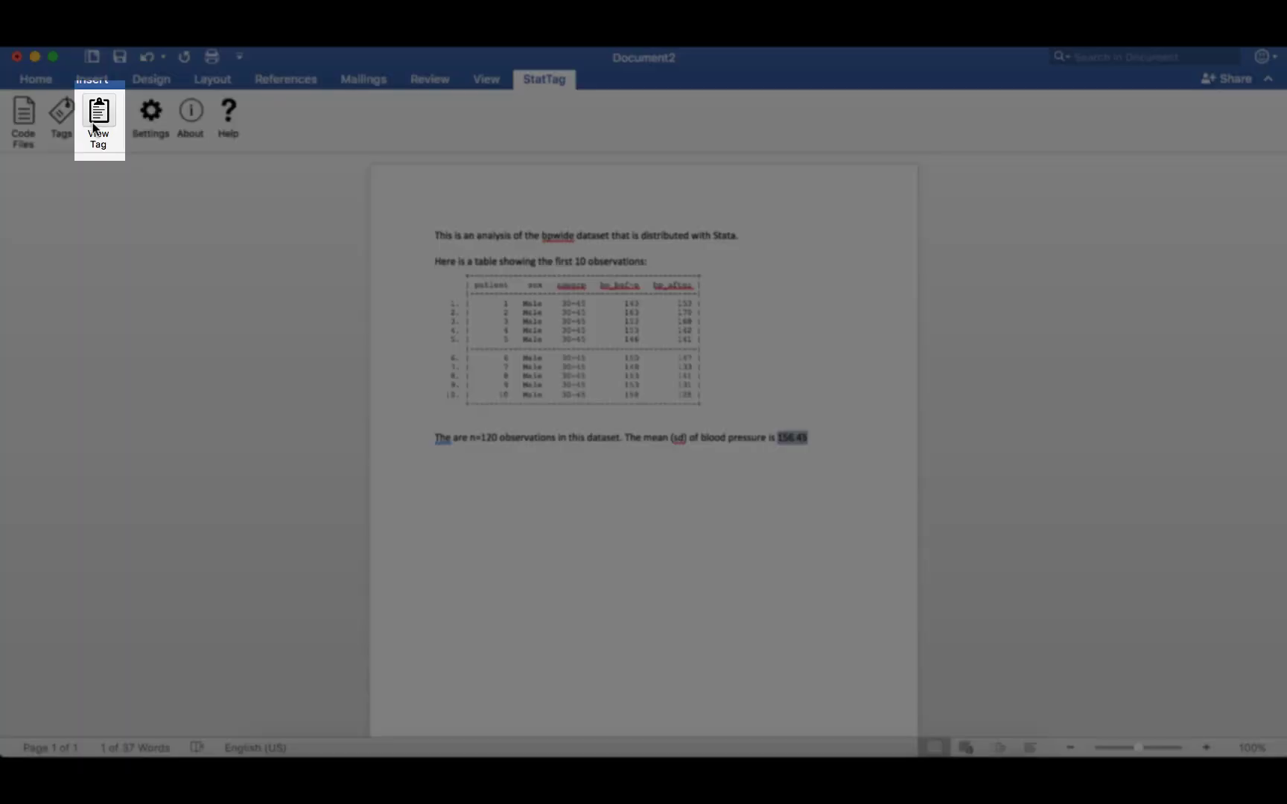
Edit the Mean tag to use the Numeric format with 1 decimal place and save it.
left_click(101, 116)
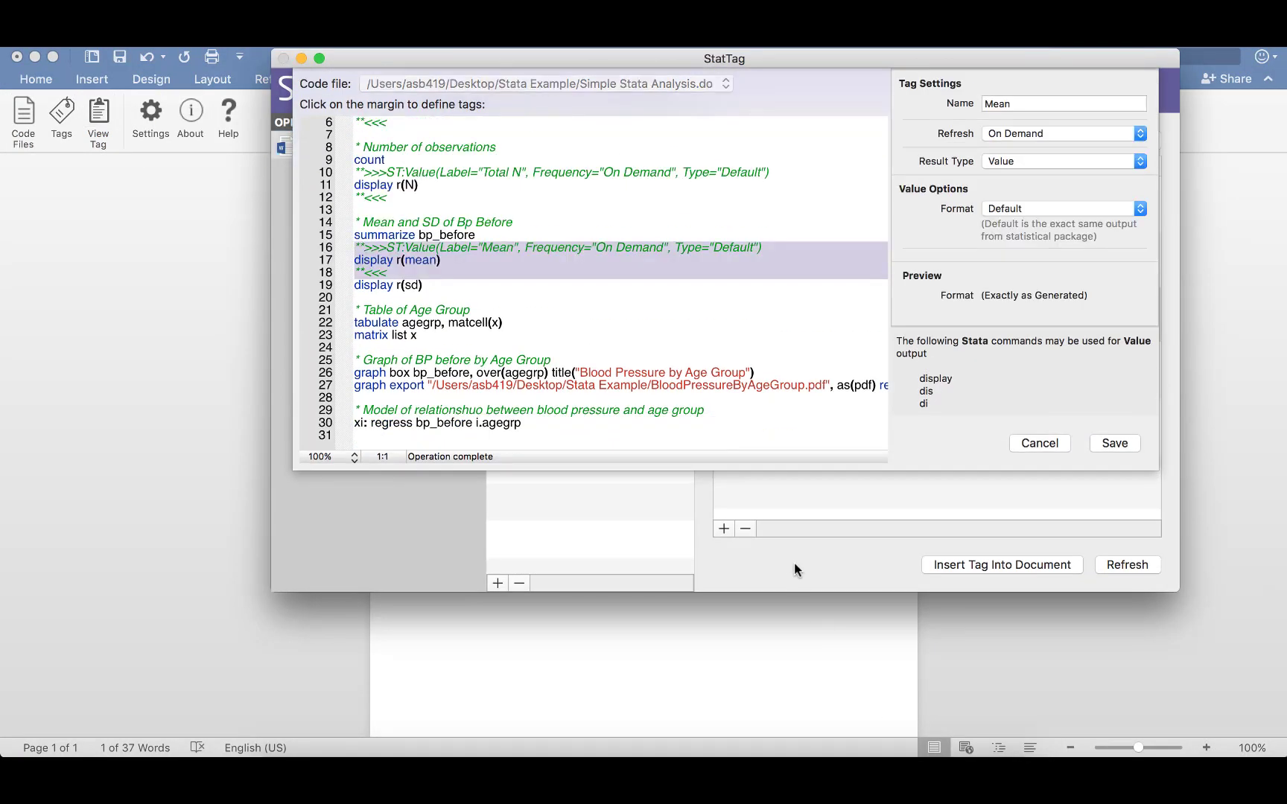
left_click(1039, 209)
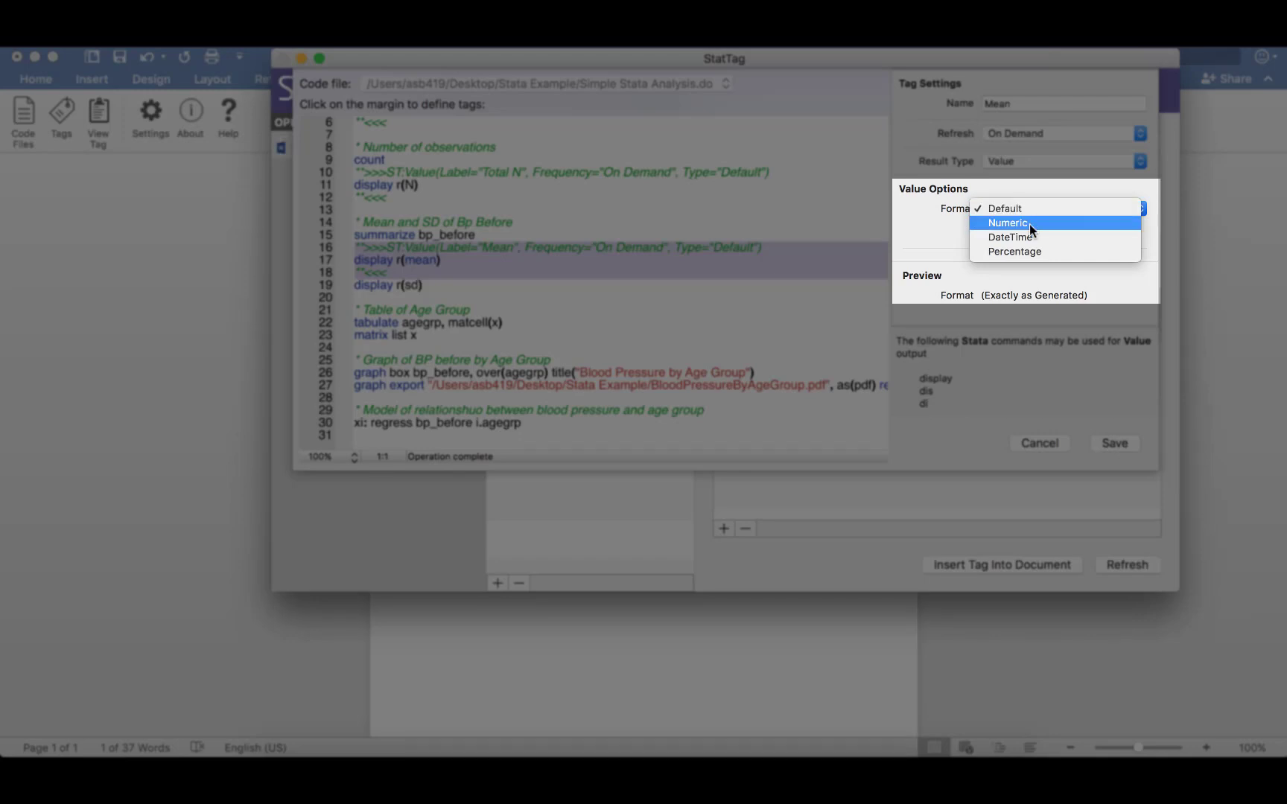
left_click(1030, 223)
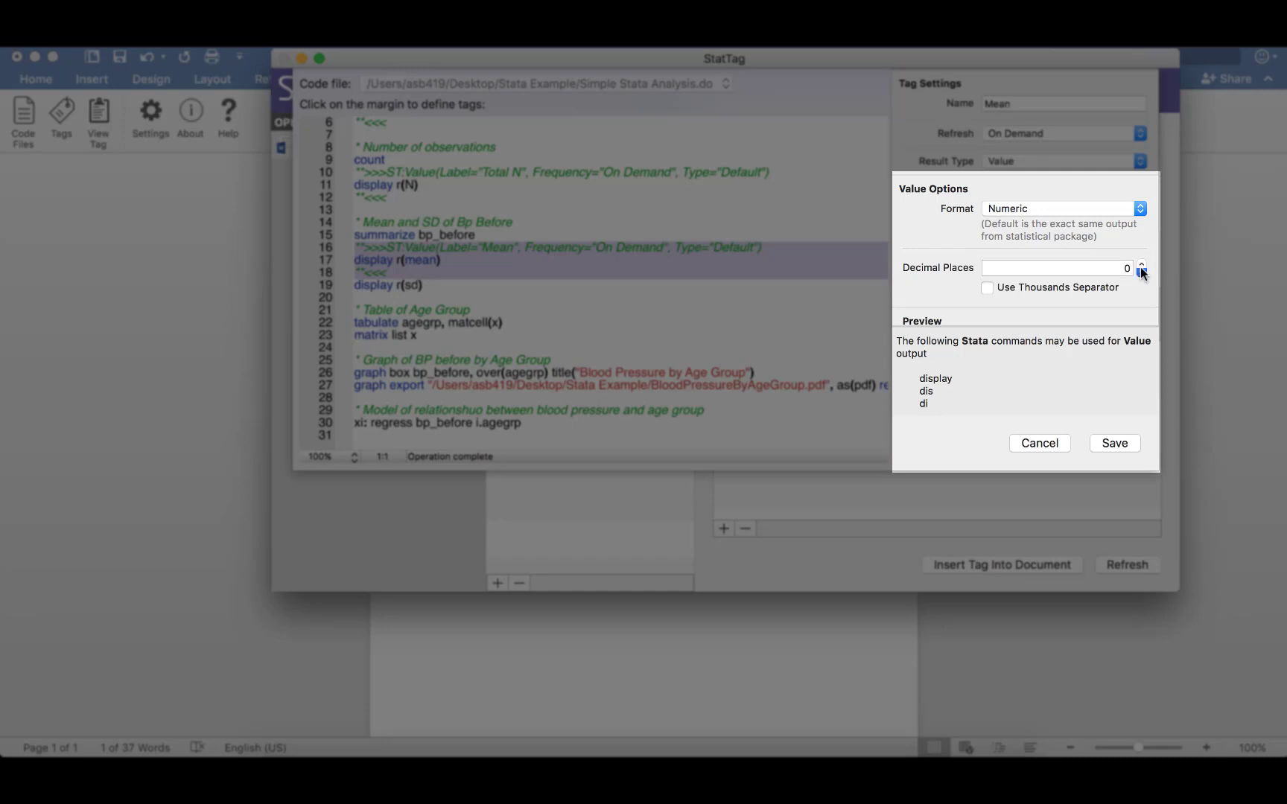
left_click(1141, 269)
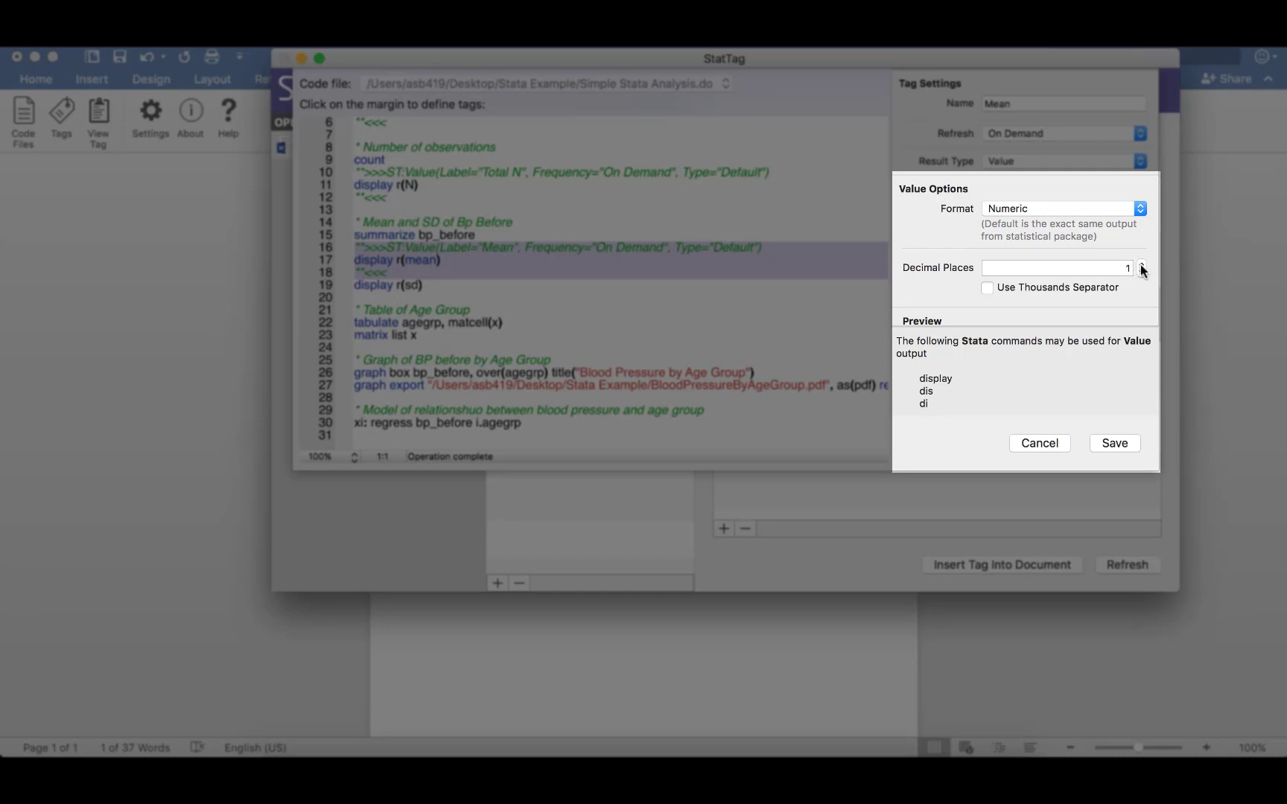
left_click(1114, 443)
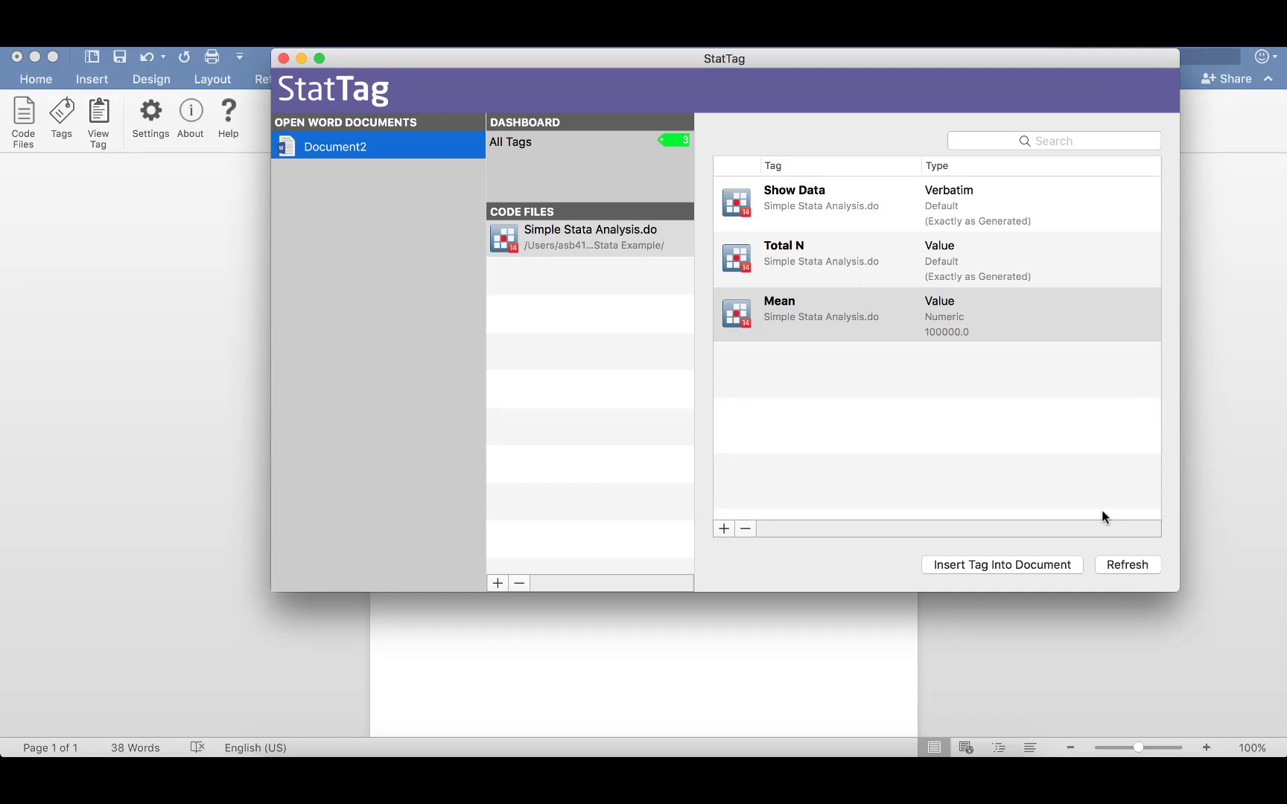
Refresh the Mean tag in the document and type an opening parenthesis after the mean.
left_click(962, 326)
left_click(1127, 566)
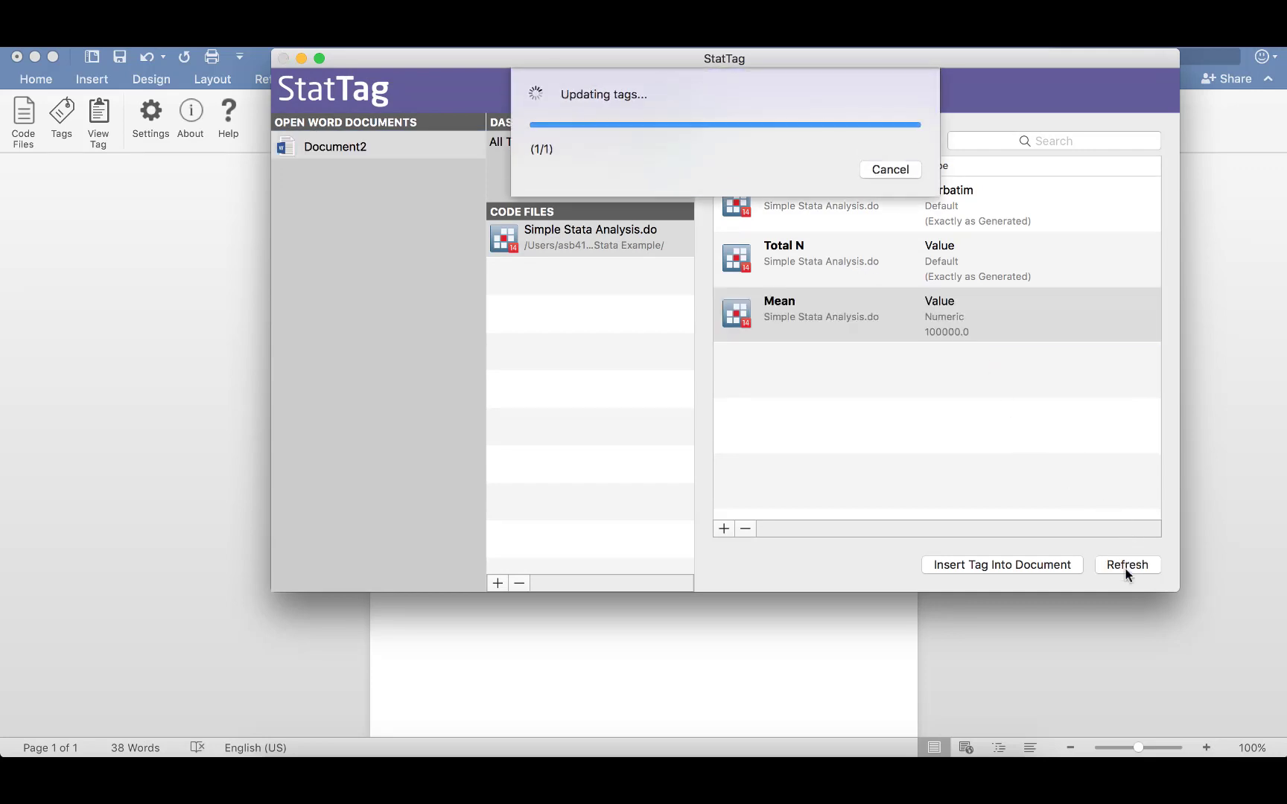
left_click(832, 609)
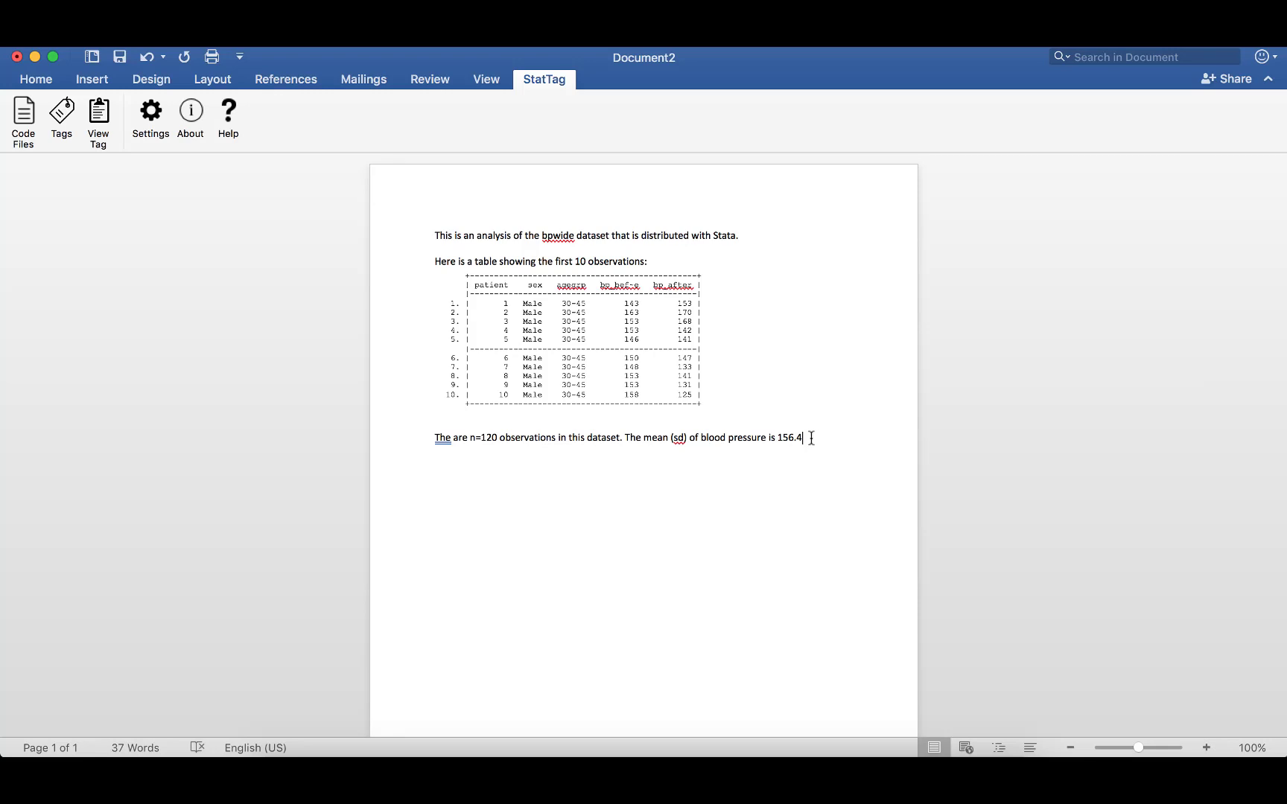
type("(")
Create and save a tag named SD on the 'display r(sd)' line with Numeric format and 1 decimal place.
left_click(842, 751)
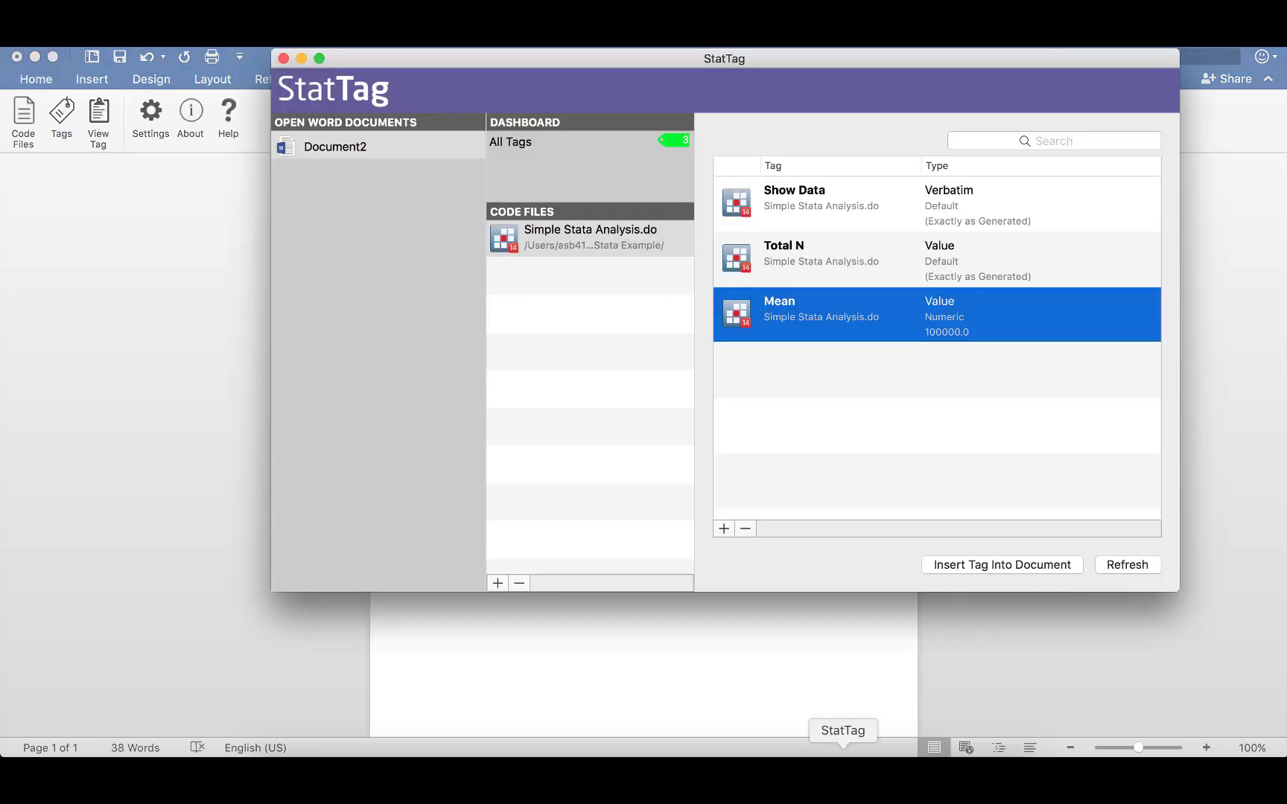
left_click(724, 528)
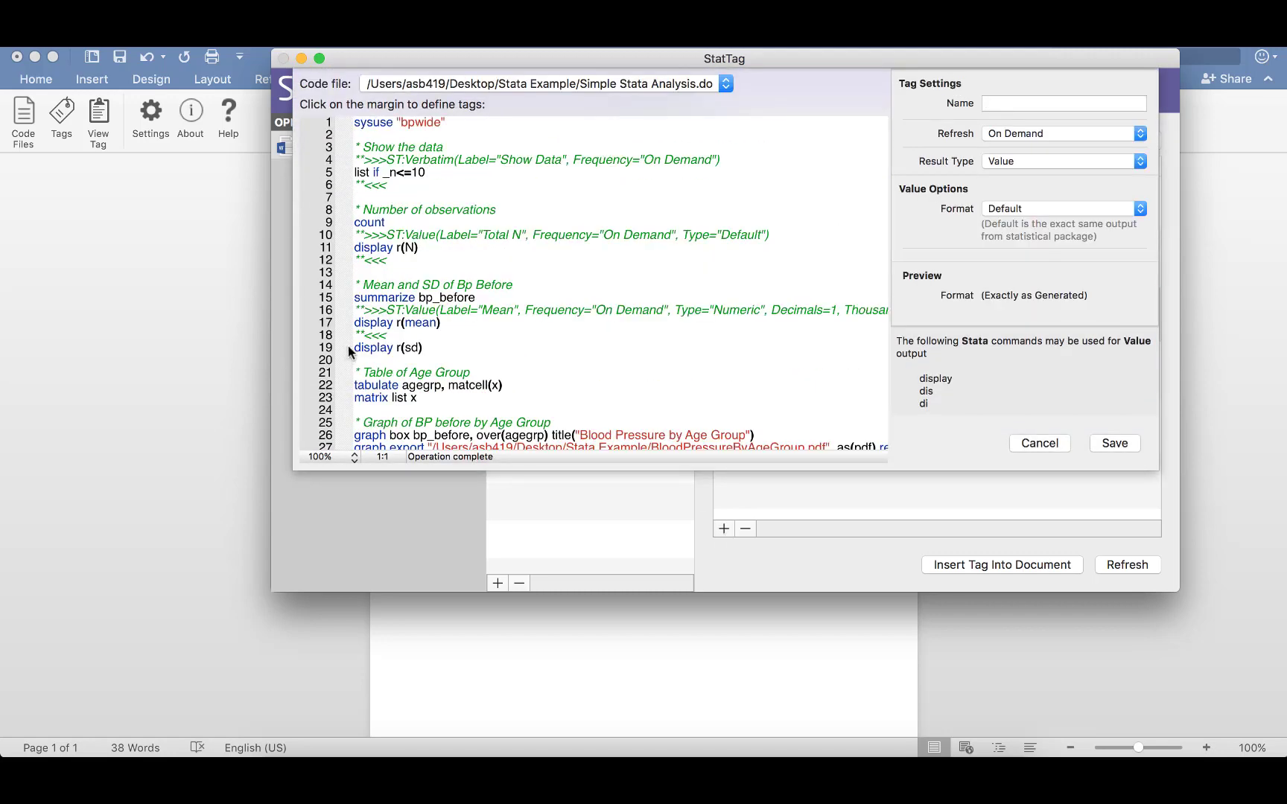
left_click(348, 348)
left_click(1024, 106)
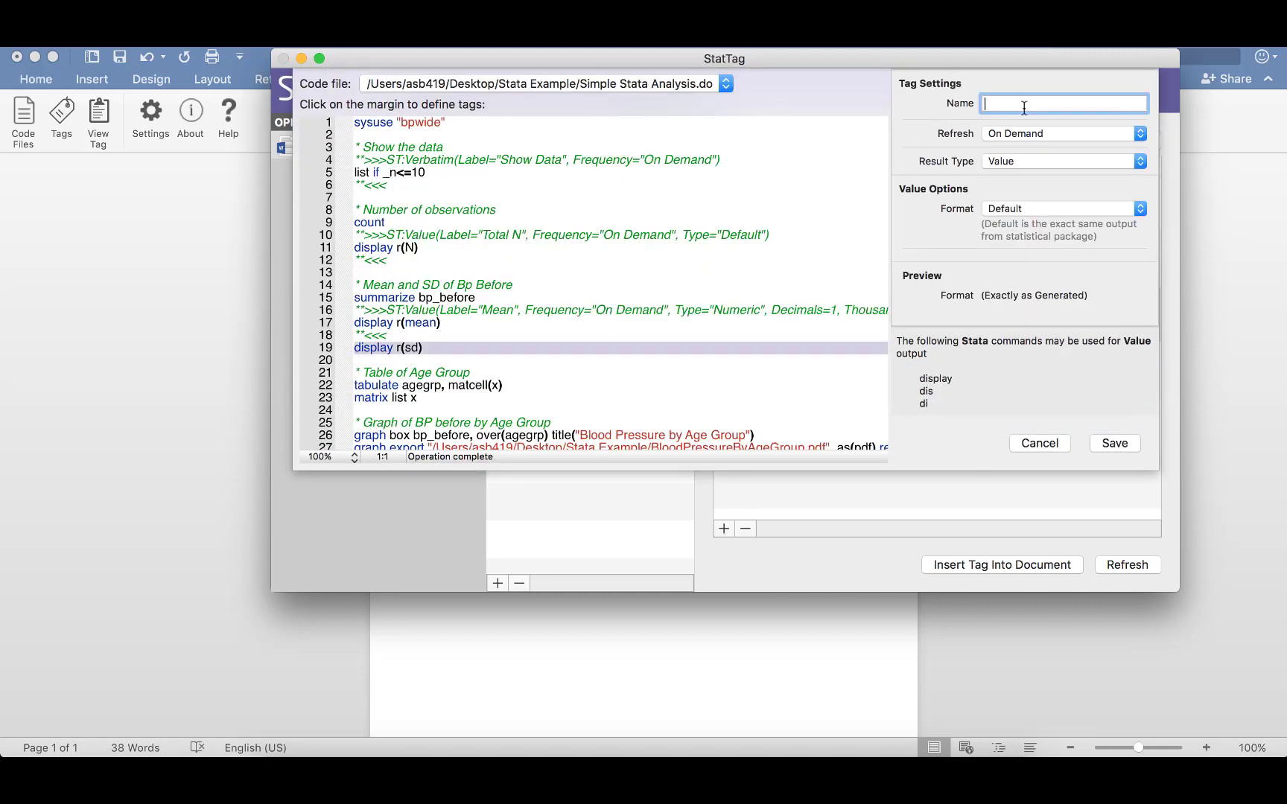
type("SD")
left_click(1019, 211)
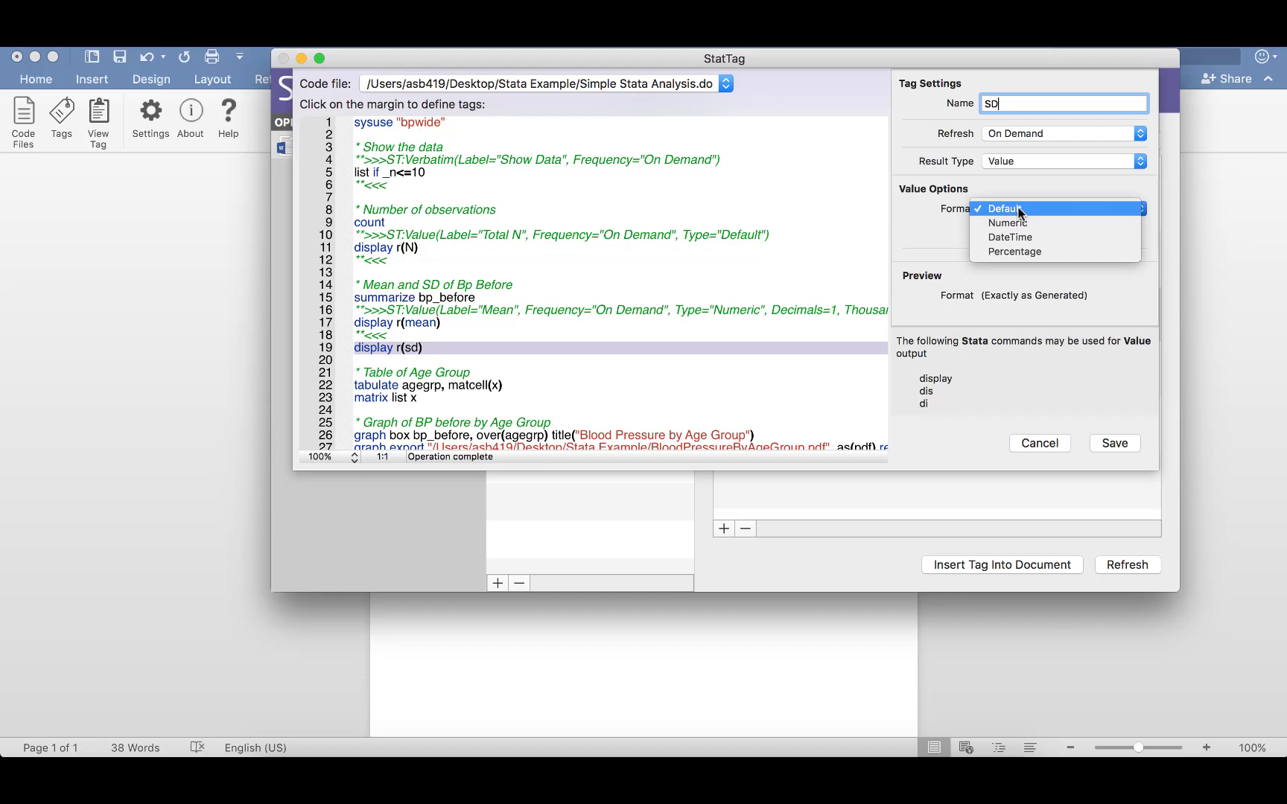
left_click(1011, 218)
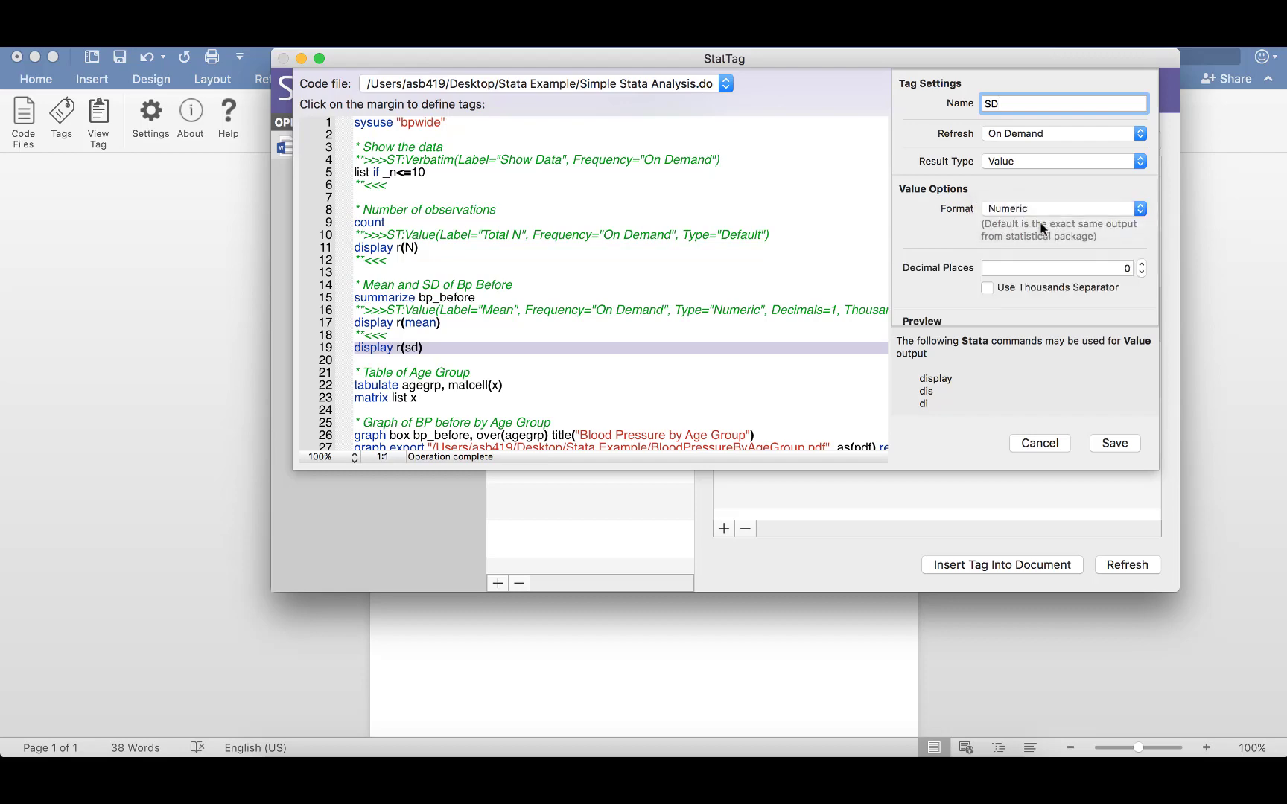
left_click(1140, 262)
left_click(1115, 443)
Insert the SD tag into the document and close the sentence with ').'.
left_click(1034, 566)
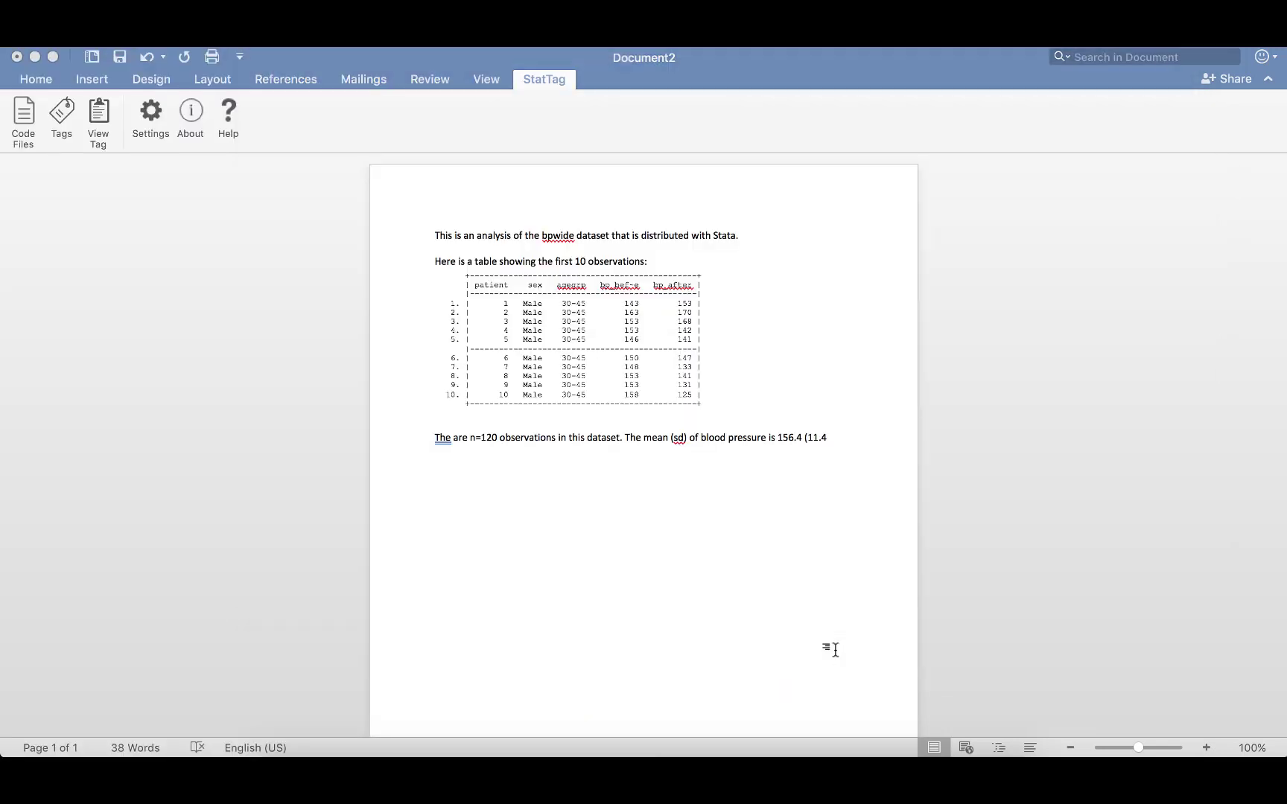
type(".")
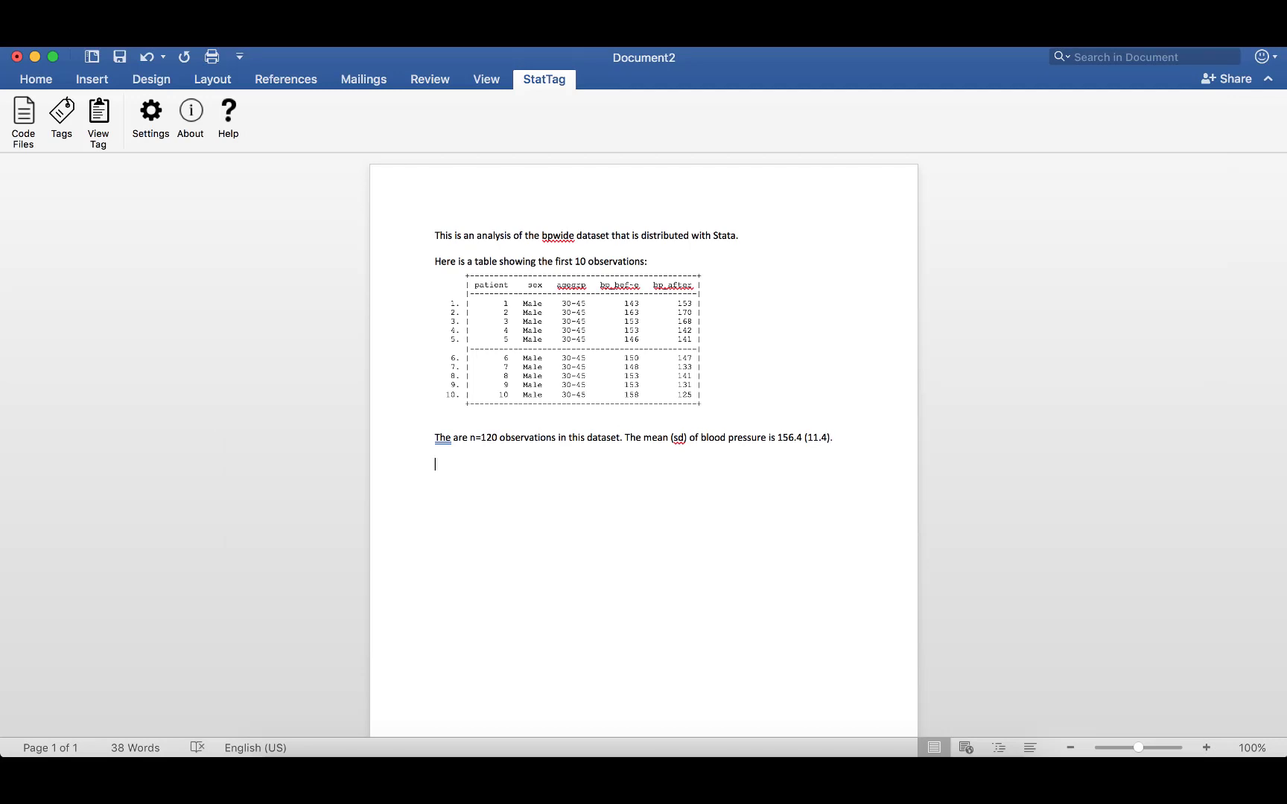
Add a new line with the caption 'Table 1.' and start another line below it.
key("Return")
type("Table 1.")
key("Return")
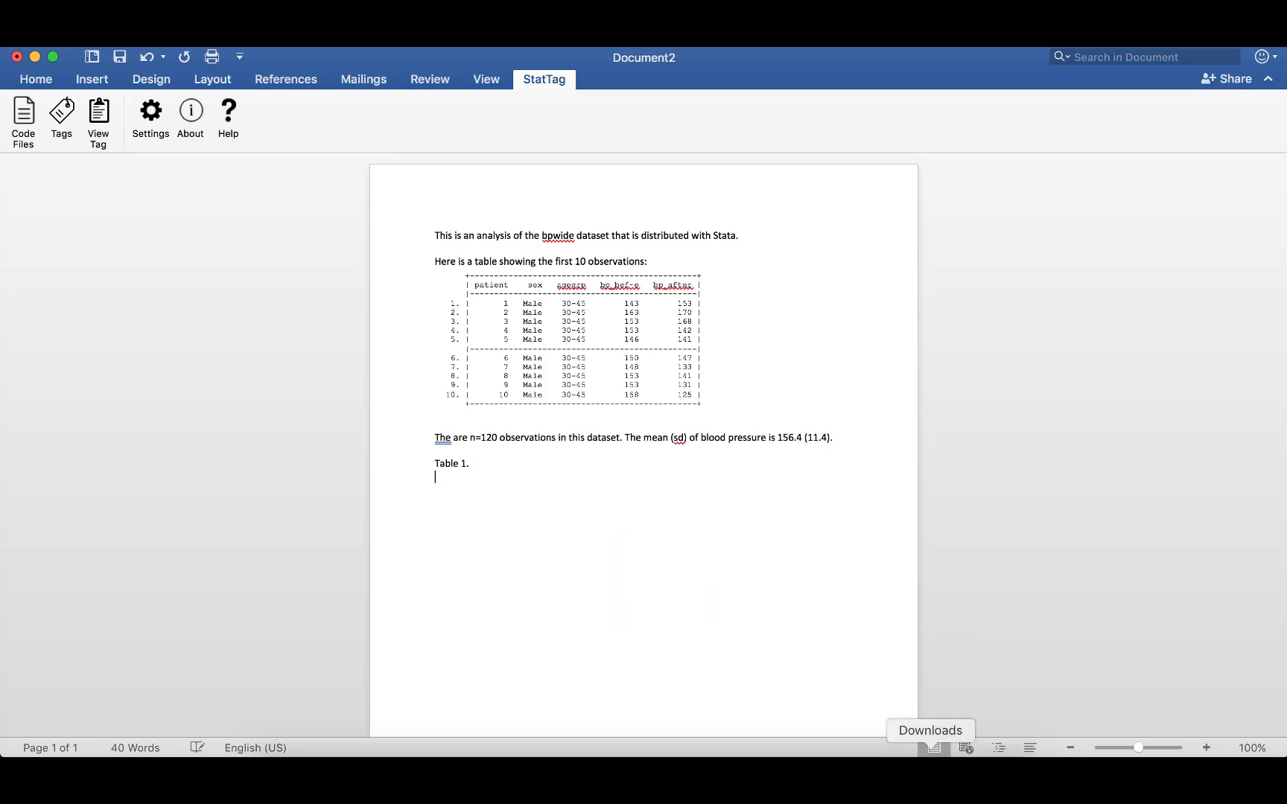
Create and save a Table tag named Table 1 on the 'matrix list x' line.
left_click(843, 778)
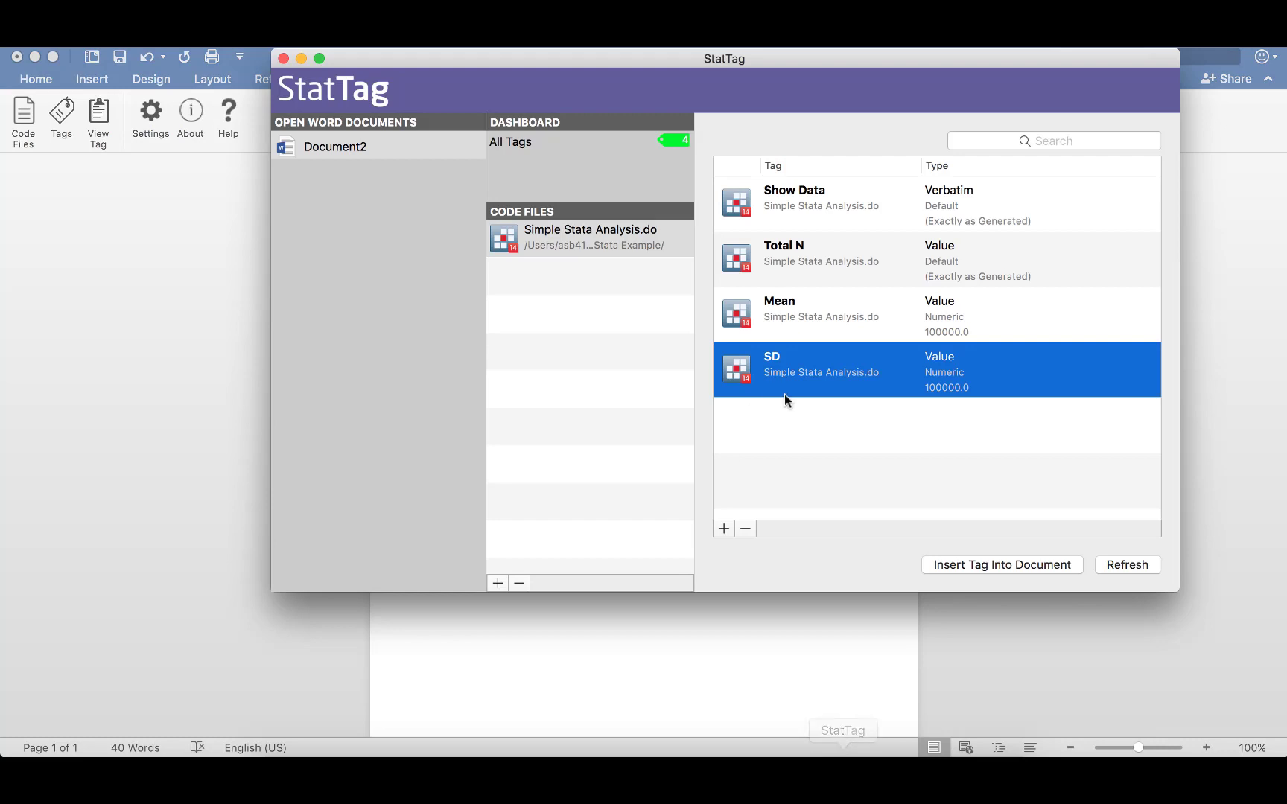
left_click(722, 528)
scroll(436, 304, "down", 3)
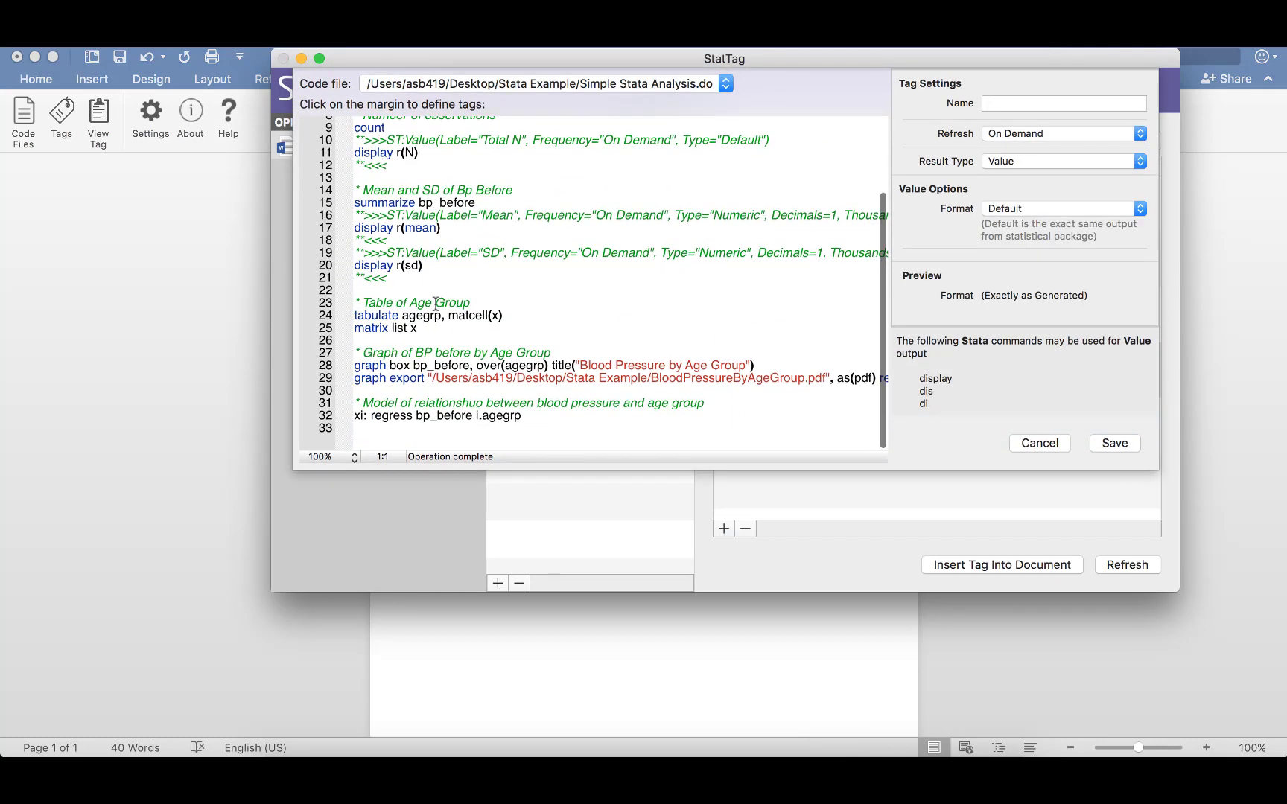
scroll(435, 304, "up", 1)
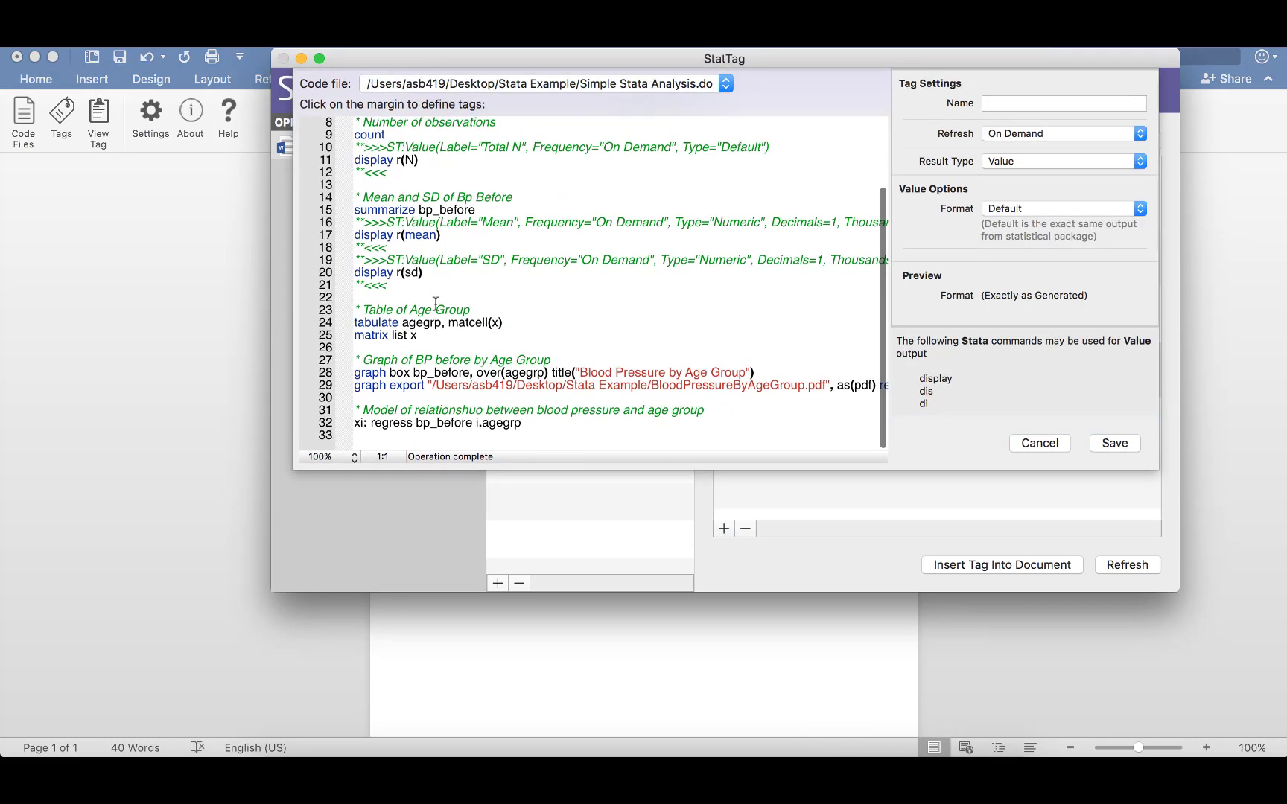
left_click(347, 333)
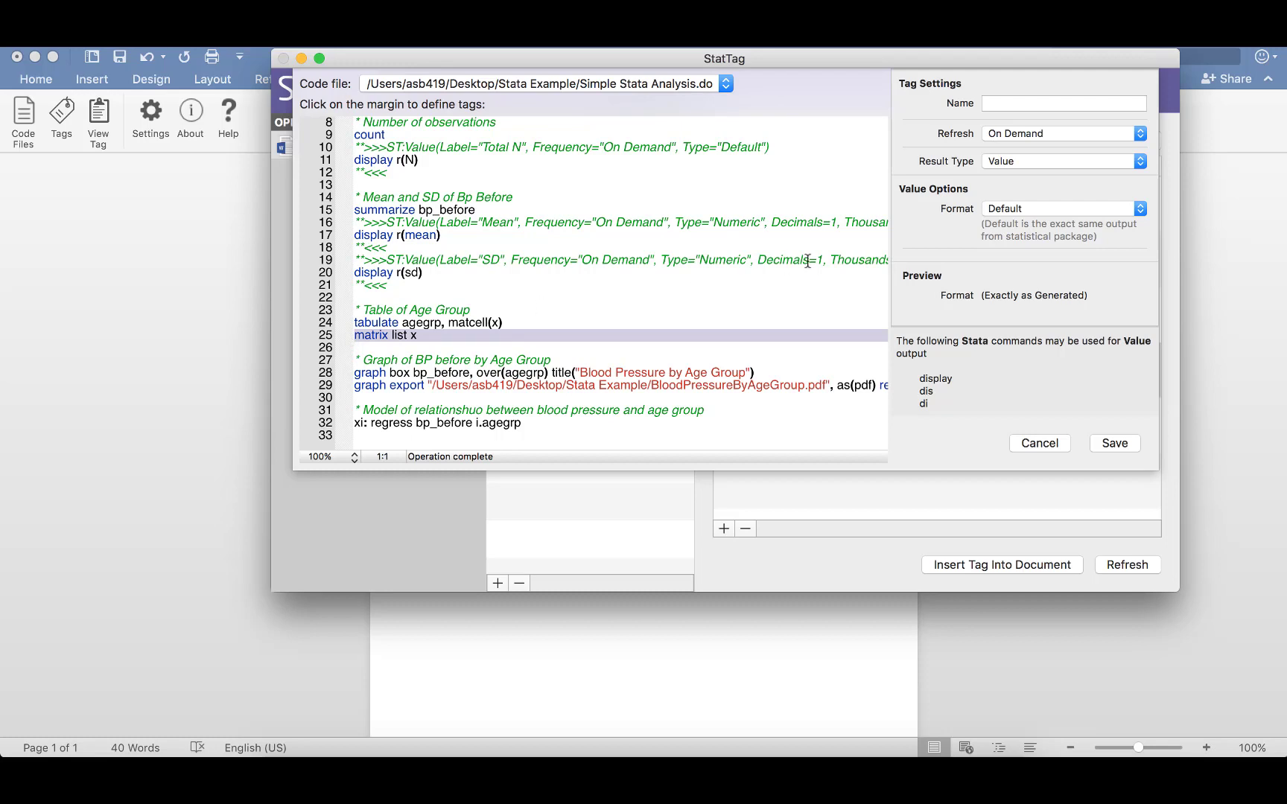
left_click(1028, 103)
type("Table 1")
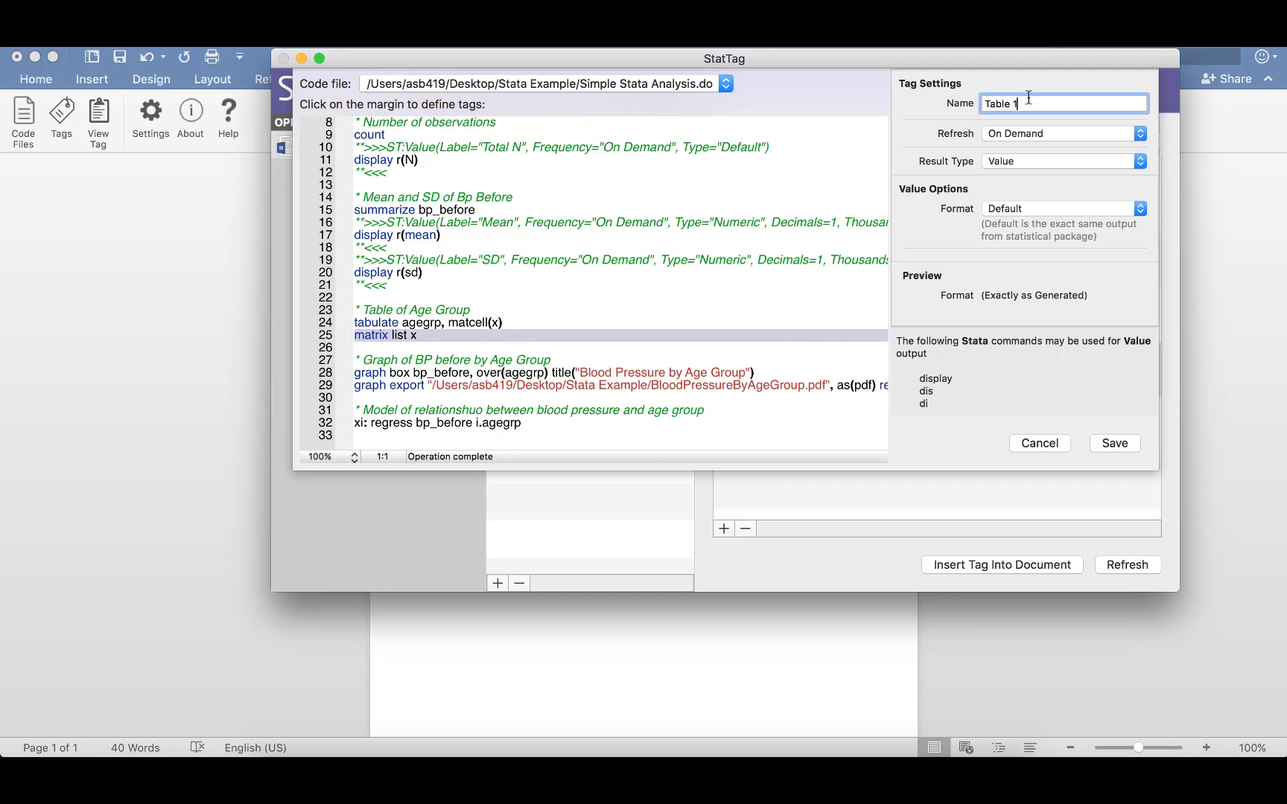
left_click(1010, 160)
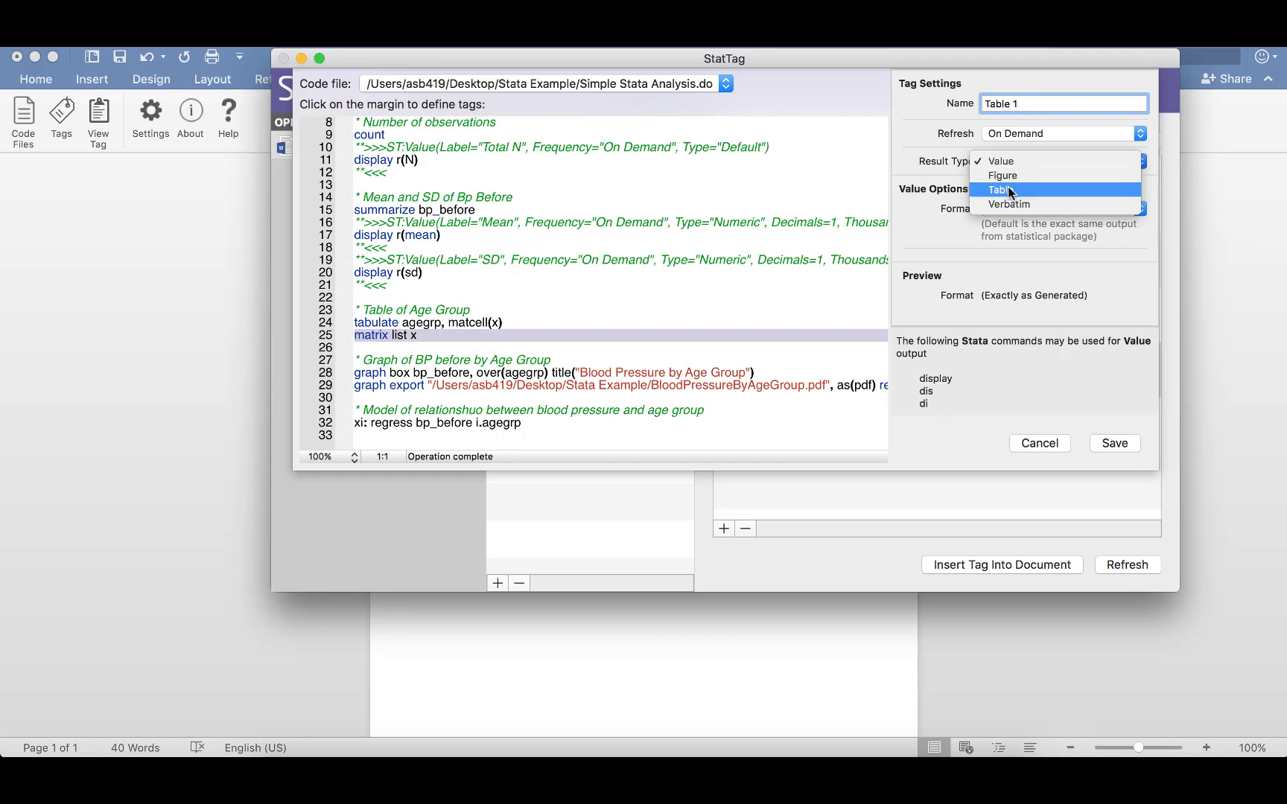
left_click(1008, 185)
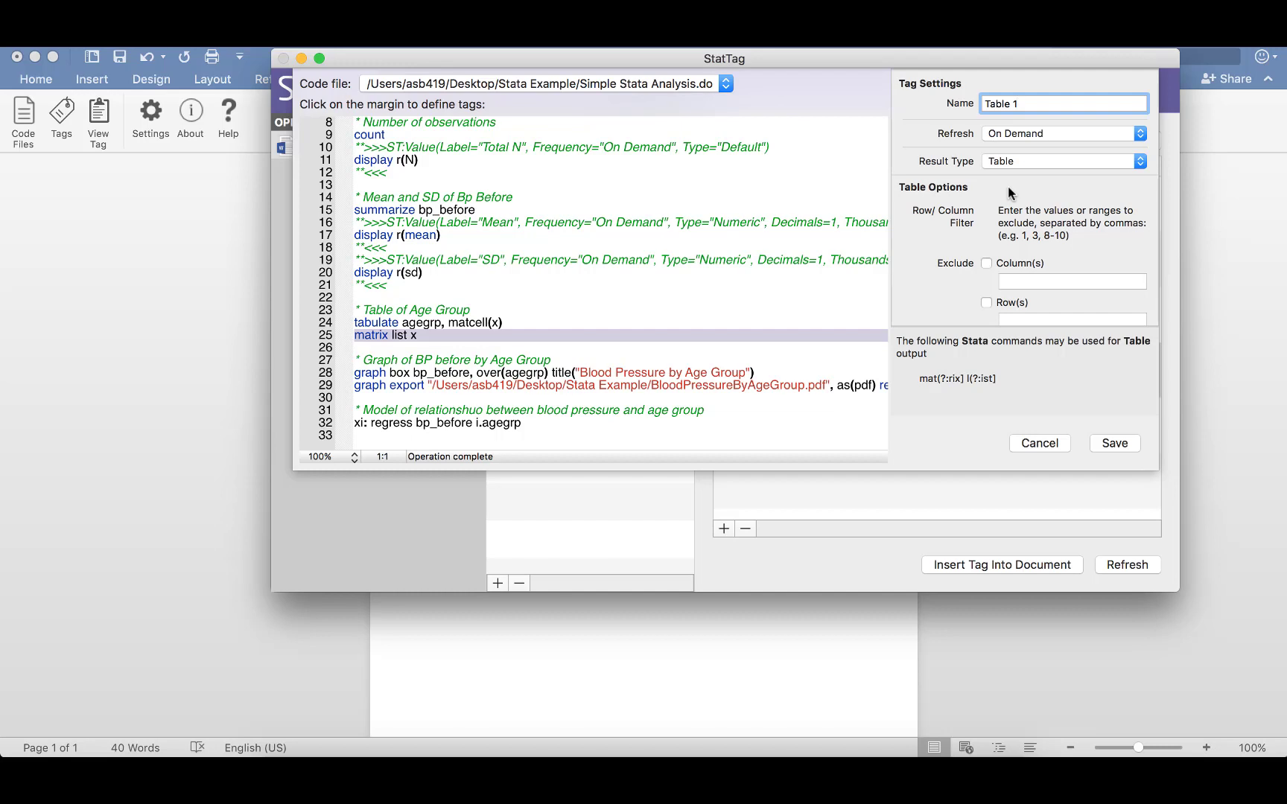
left_click(1122, 446)
Insert the Table 1 tag into the document below its caption.
left_click(1010, 563)
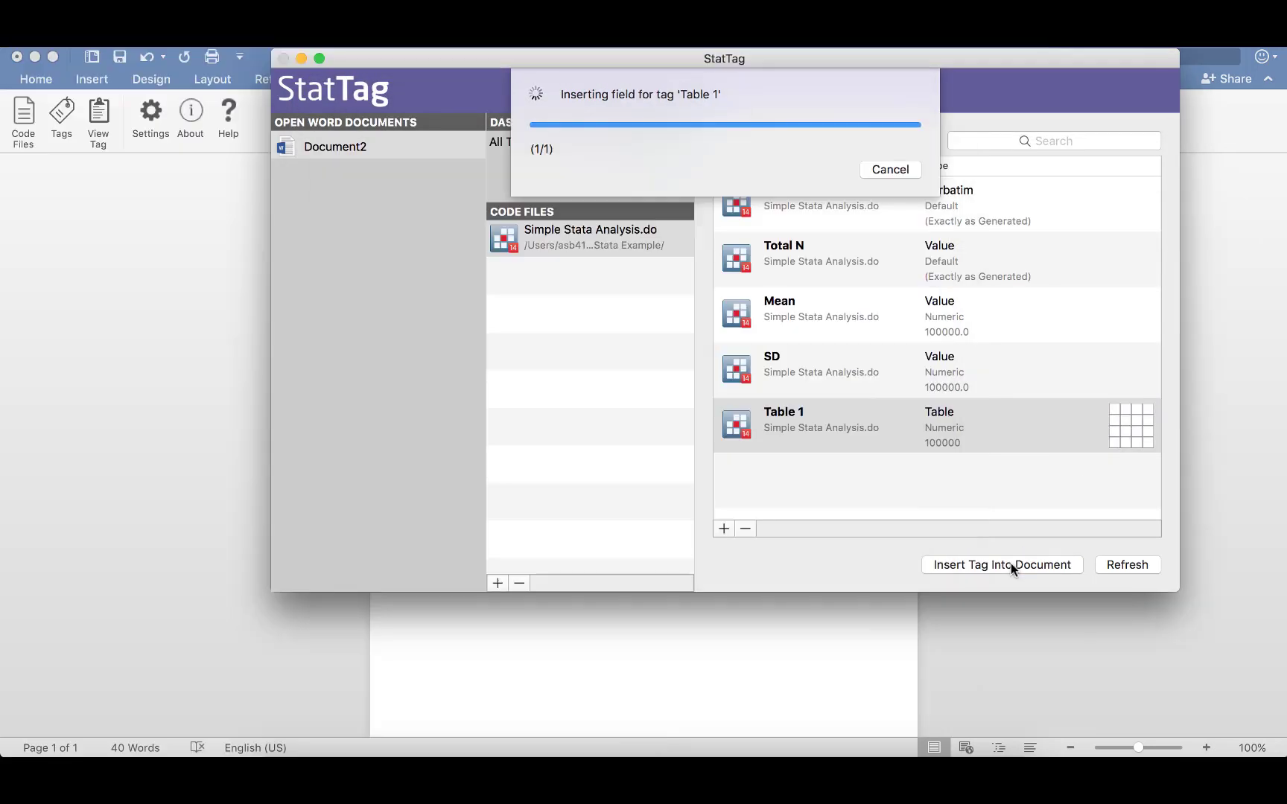
left_click(813, 621)
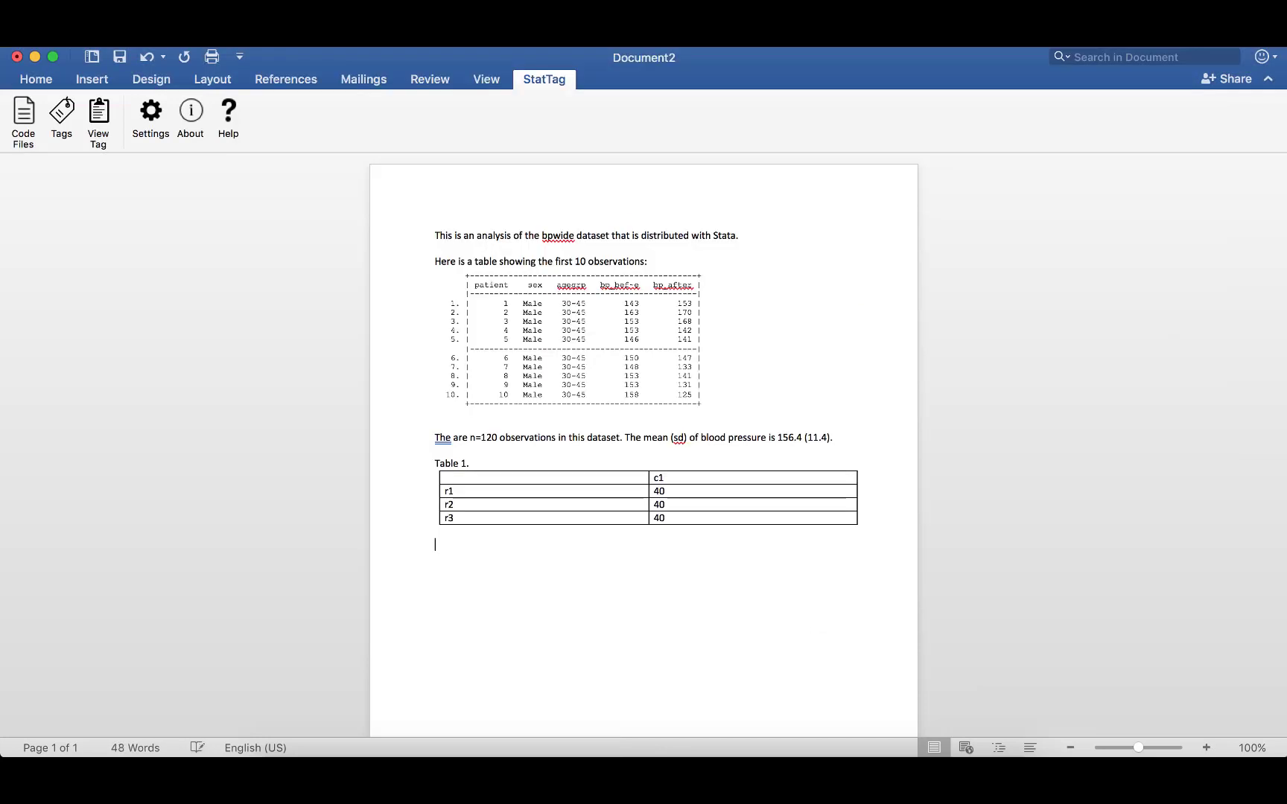
Type the caption 'Figure 1.' below the table and reopen the StatTag window.
type("Figure 1.")
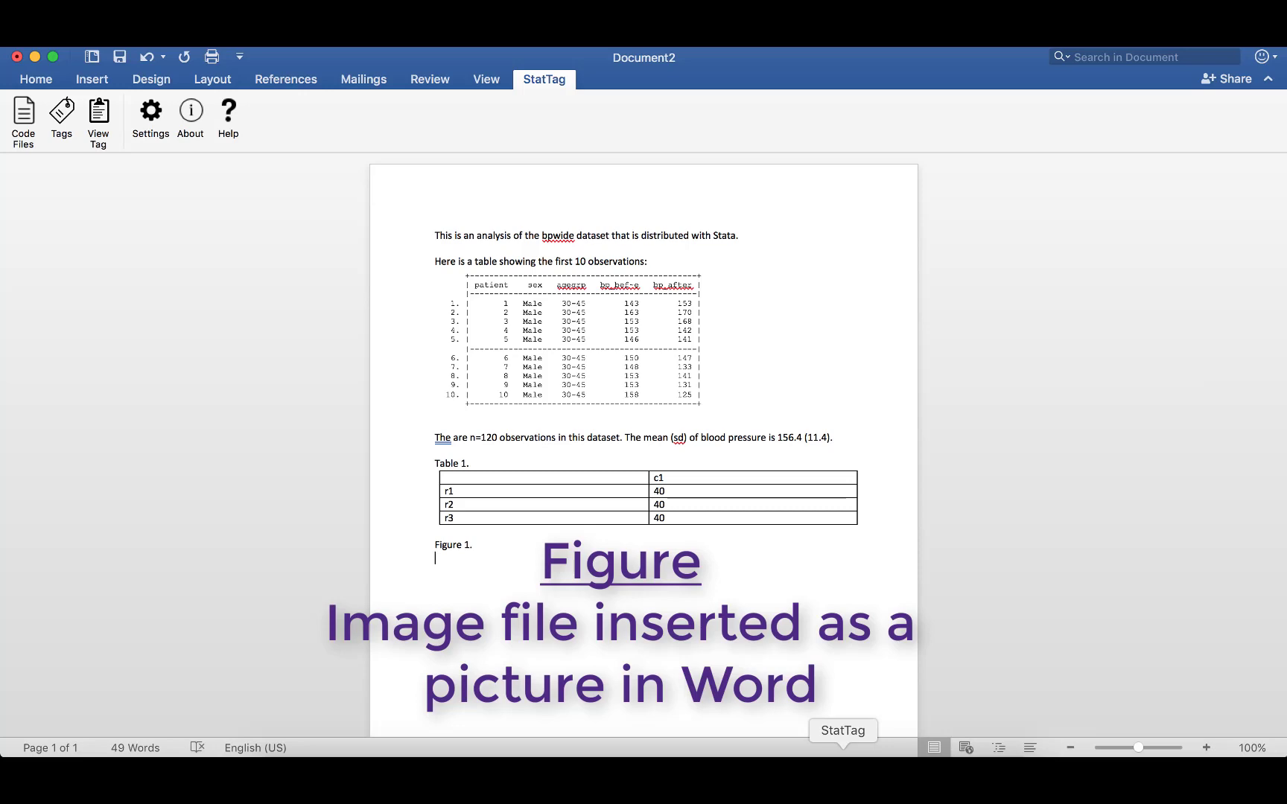
left_click(843, 771)
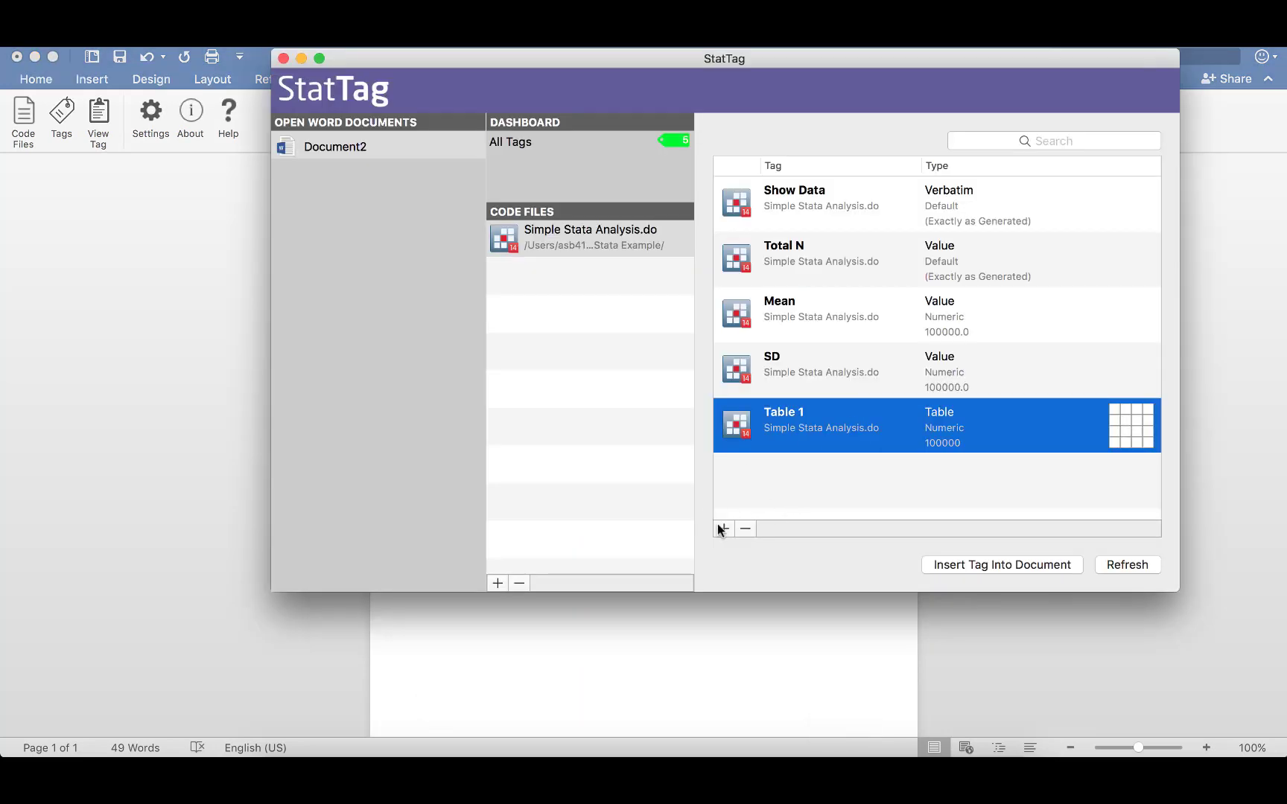
Create and save a Figure tag named Figure 1 on the 'graph box' and 'graph export' lines.
left_click(719, 525)
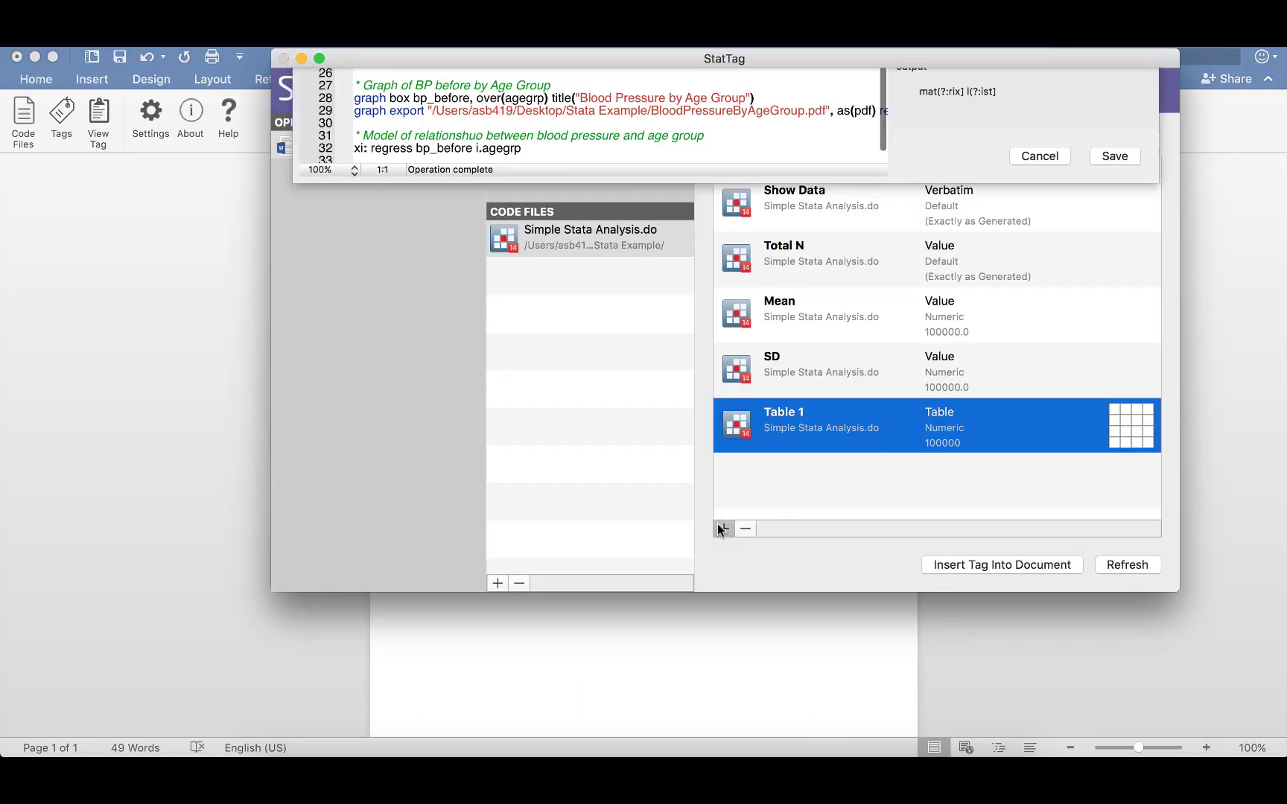
scroll(410, 447, "down", 5)
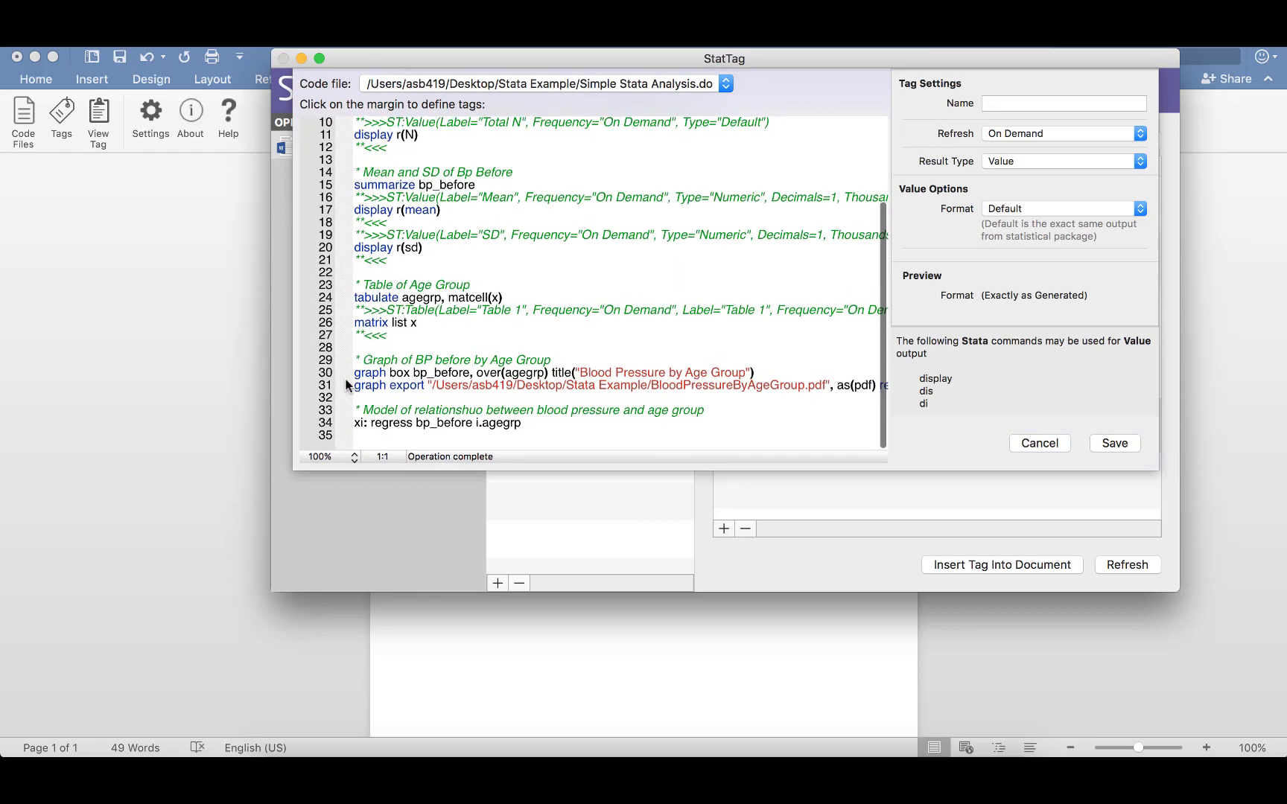
left_click(343, 385)
left_click_drag(342, 385, 343, 372)
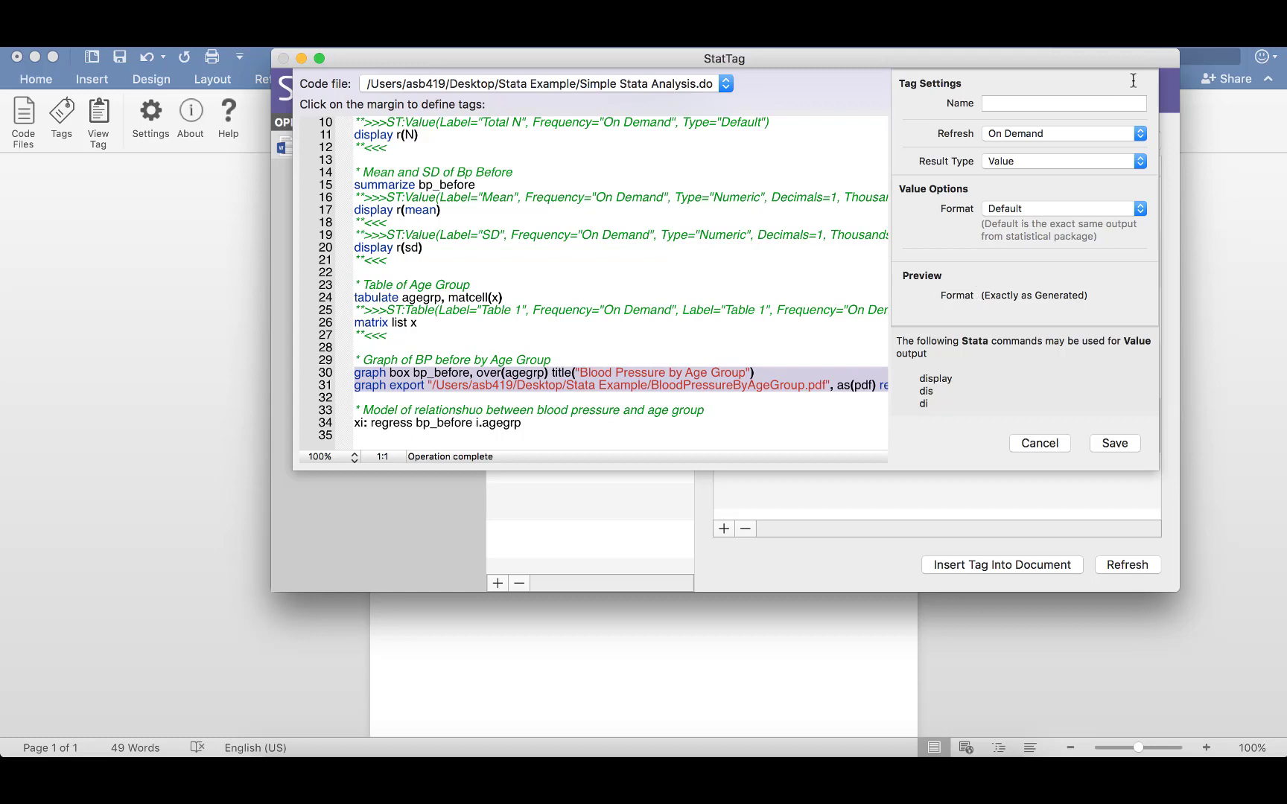
left_click(1093, 102)
type("Figure 1")
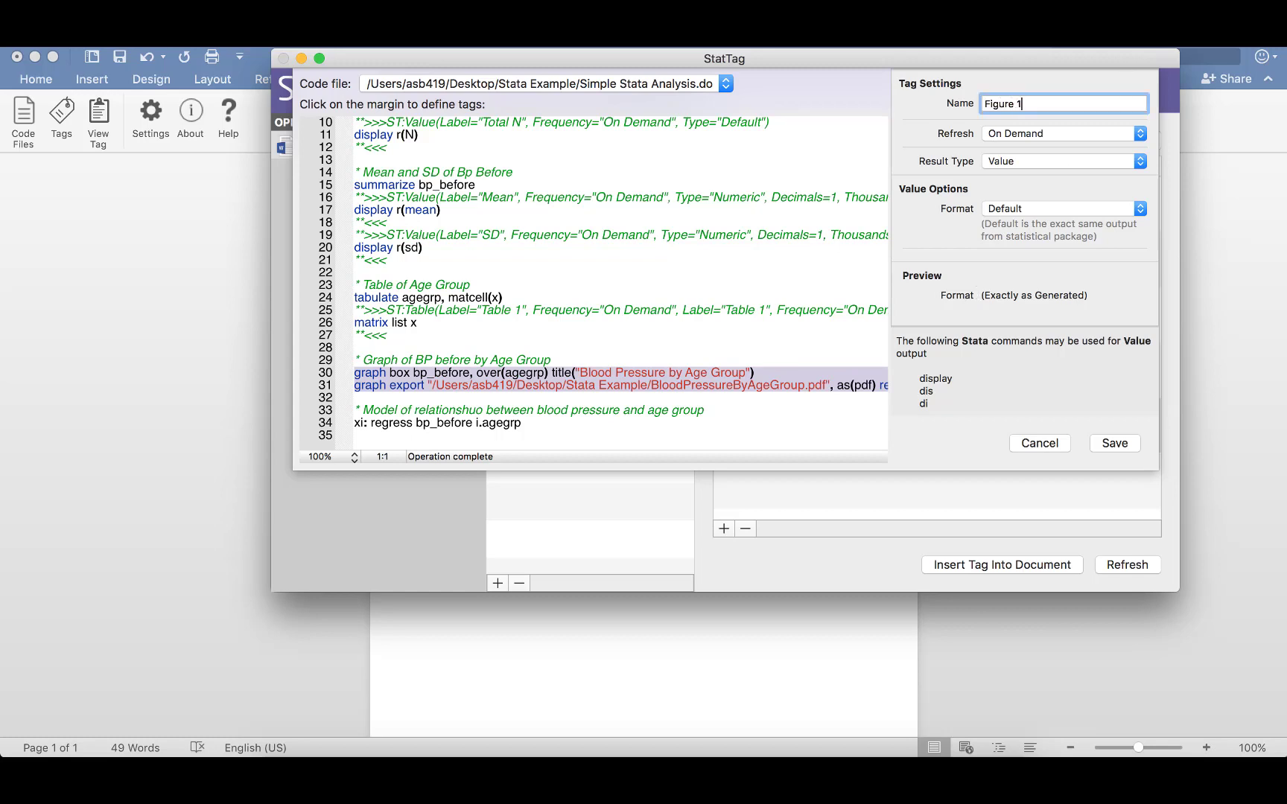
left_click(1071, 161)
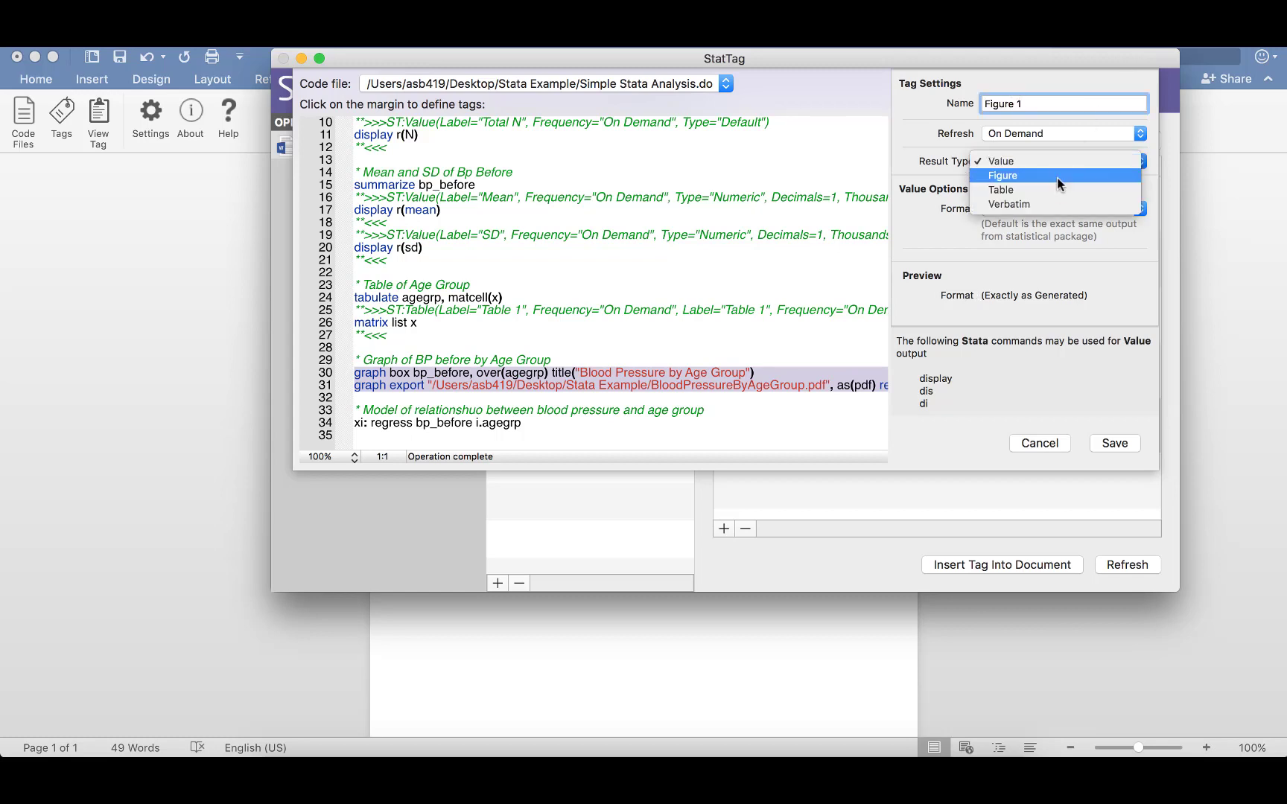
left_click(1056, 176)
left_click(1104, 447)
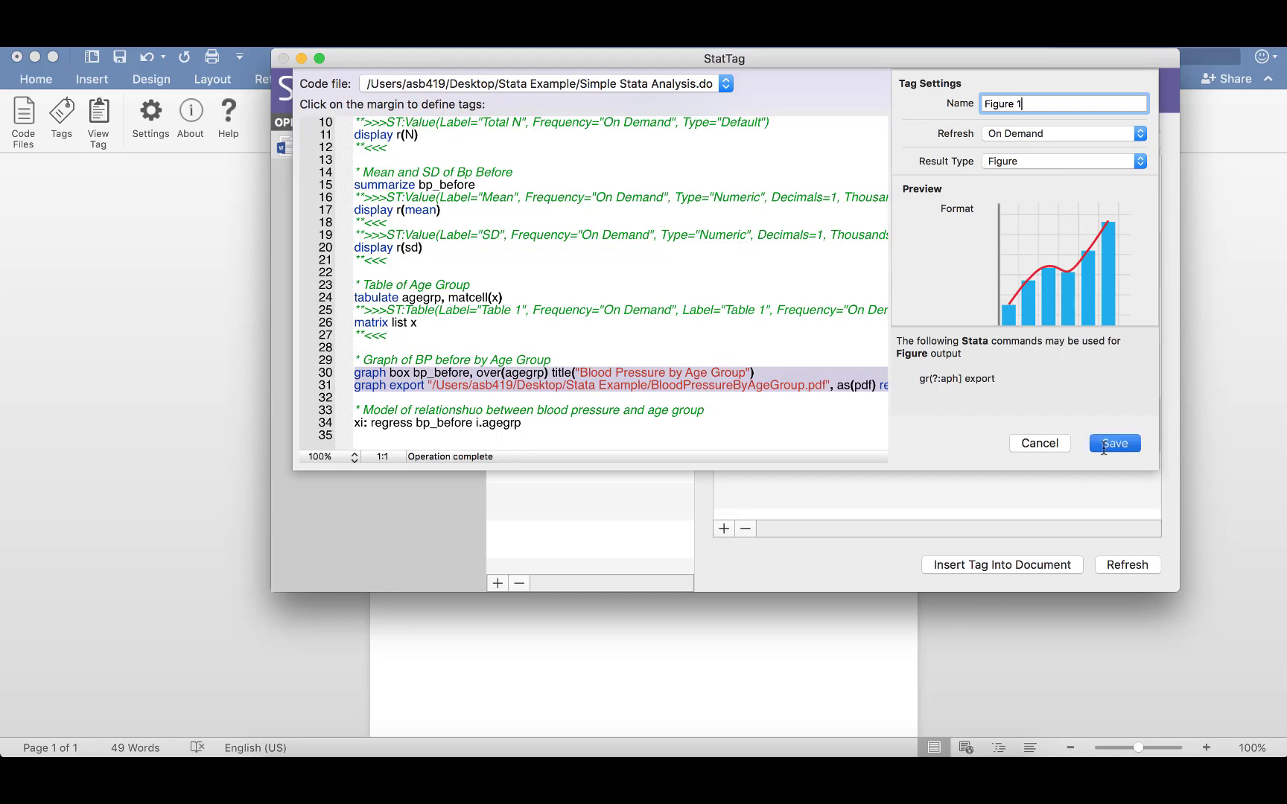
Insert the Figure 1 tag below its caption, granting access to BloodPressureByAgeGroup.pdf, and shrink the picture to fit the first page.
left_click(986, 564)
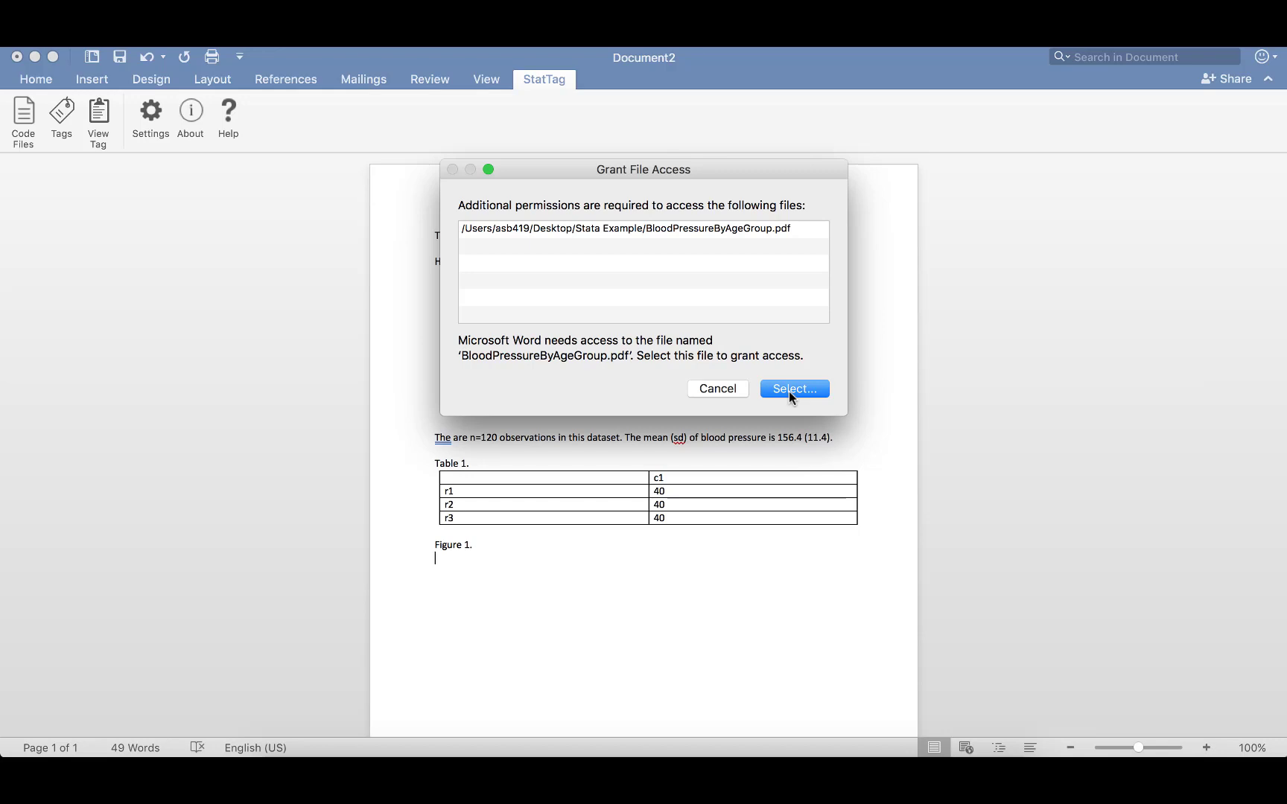
left_click(791, 388)
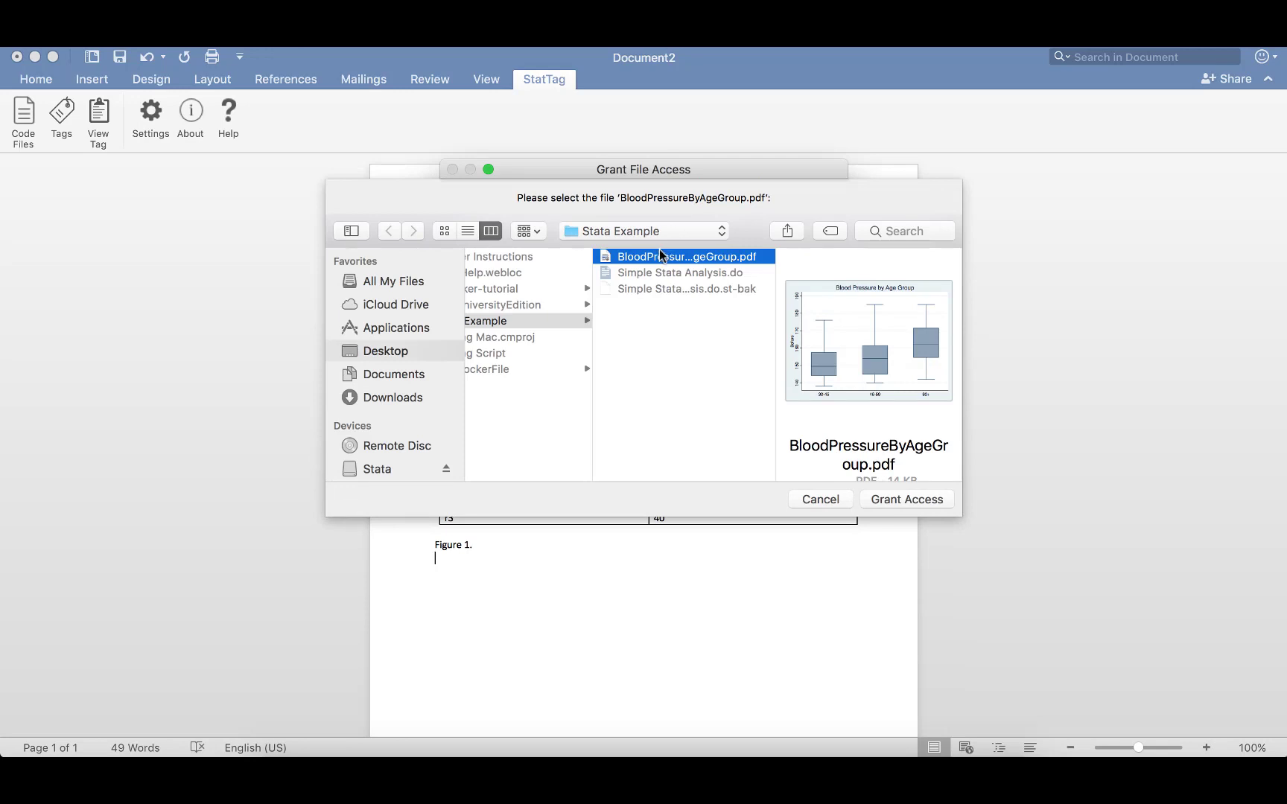
left_click(905, 500)
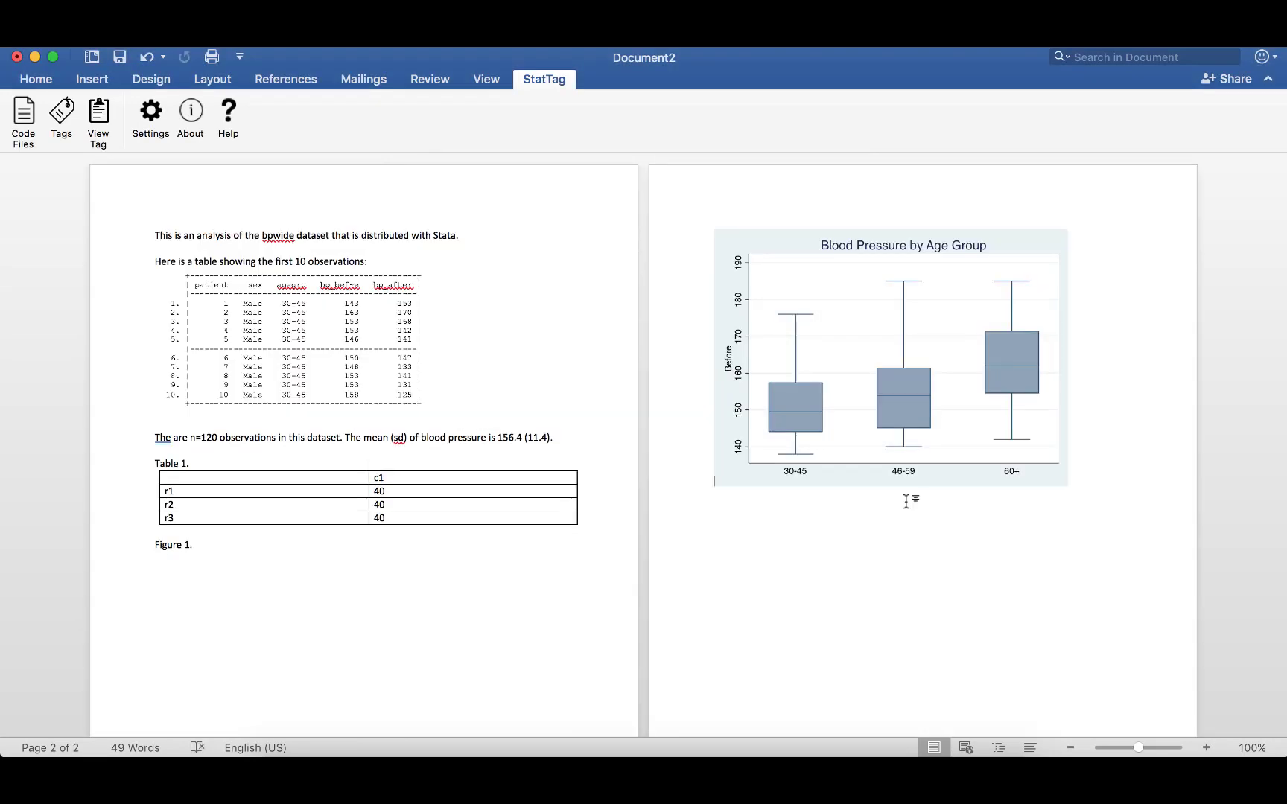
left_click(870, 369)
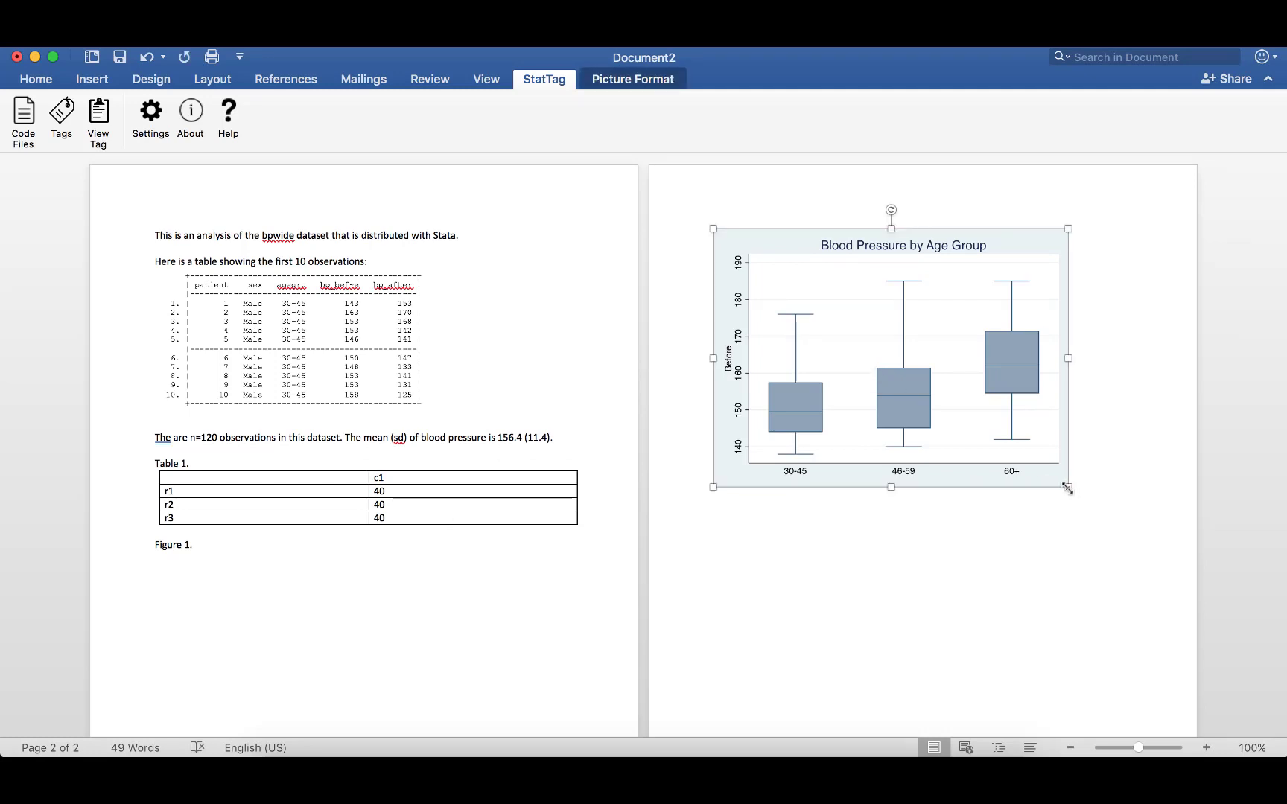
left_click_drag(1066, 488, 1015, 453)
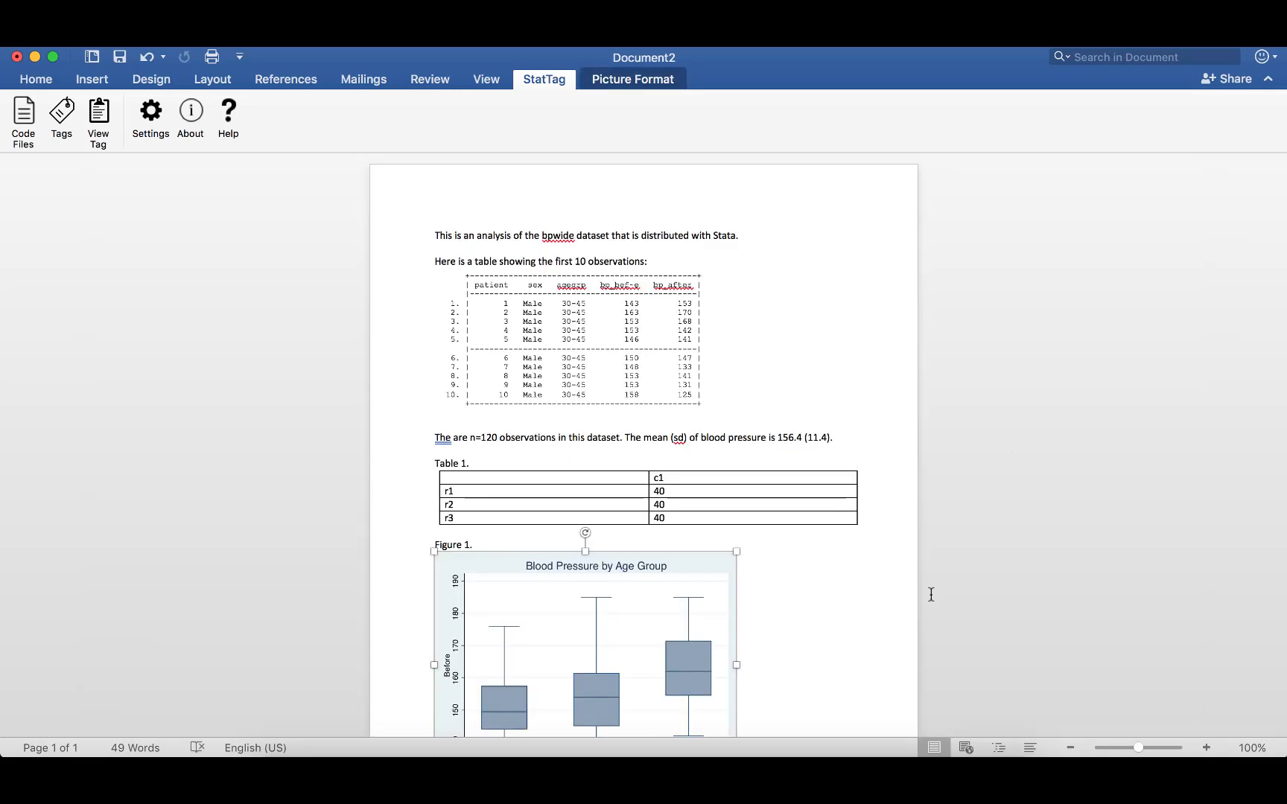
Add the caption 'Regression results:' below the figure and start a new line.
scroll(909, 621, "down", 2)
left_click(824, 695)
scroll(823, 694, "down", 1)
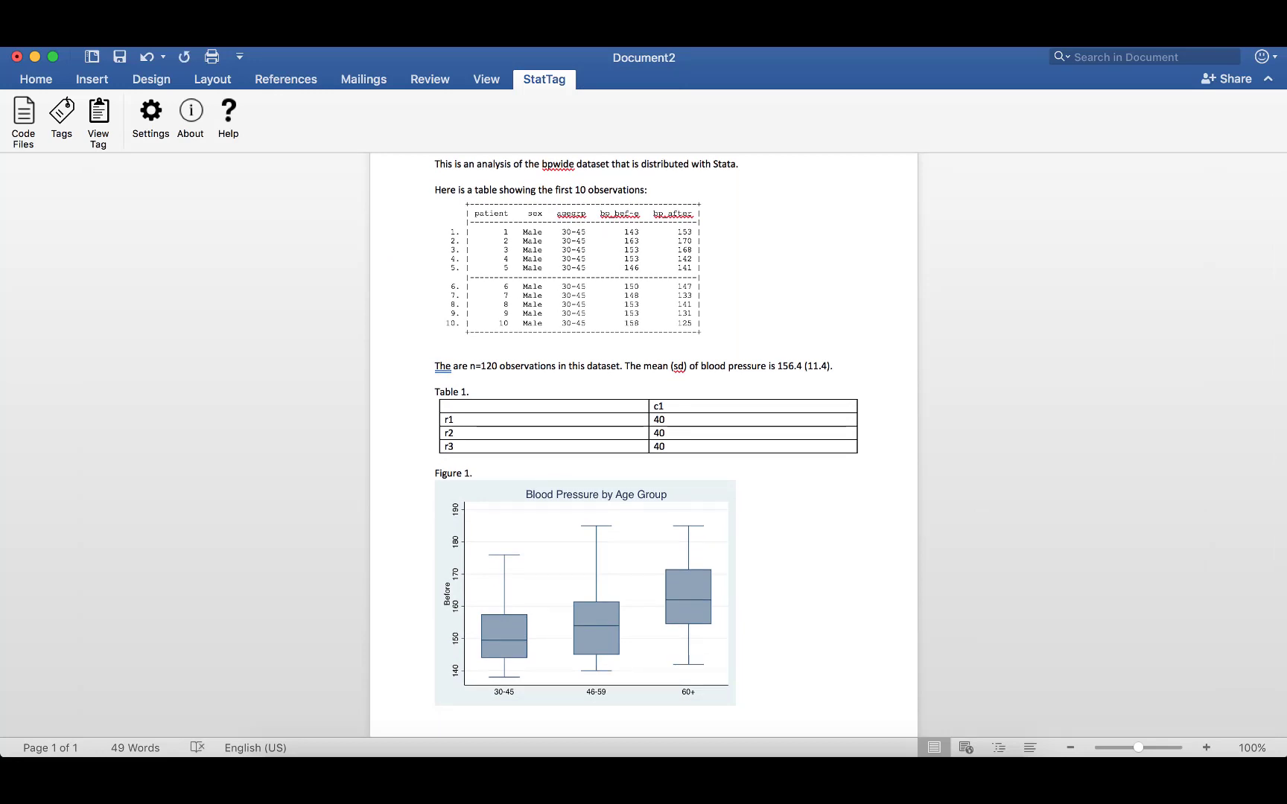
type("Regression results:")
key("Return")
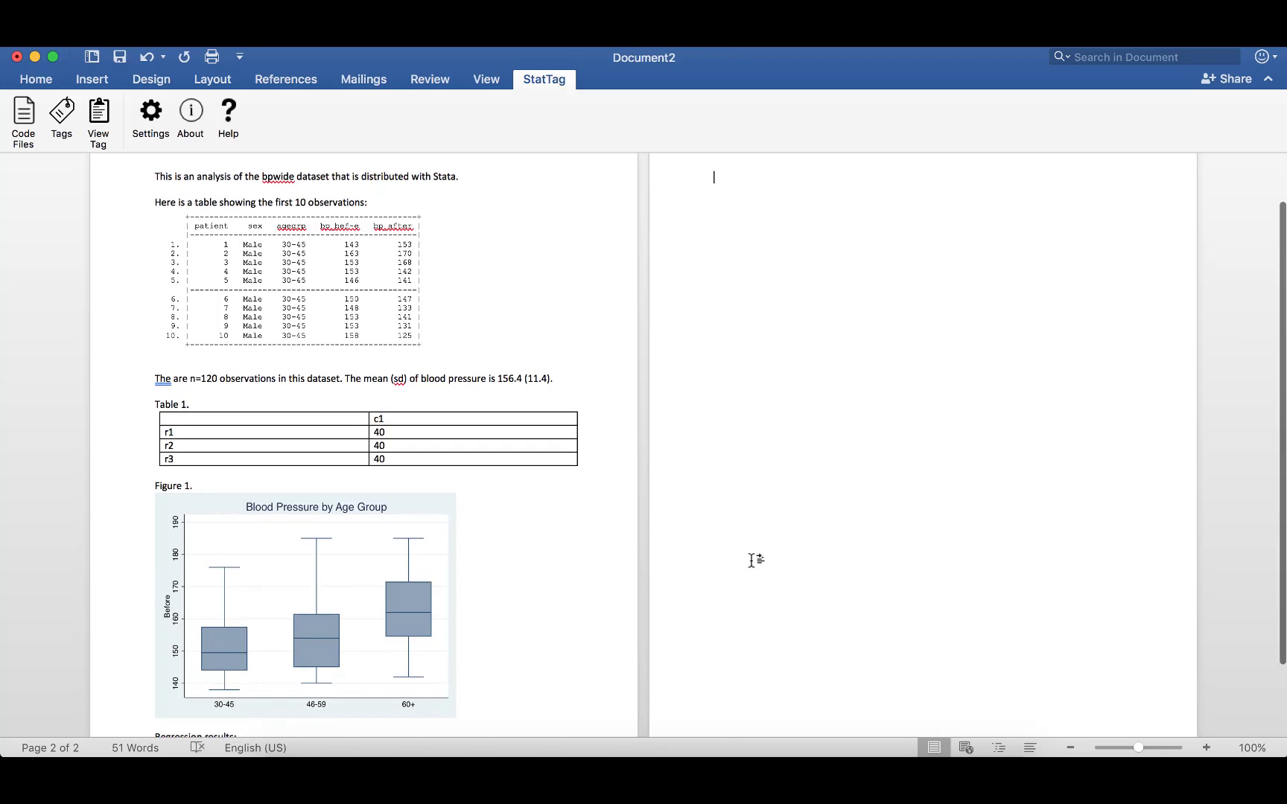
Create a Verbatim tag named Regression Results on the 'xi: regress bp_before i.agegrp' line and insert it into the document.
scroll(753, 563, "up", 1)
left_click(843, 773)
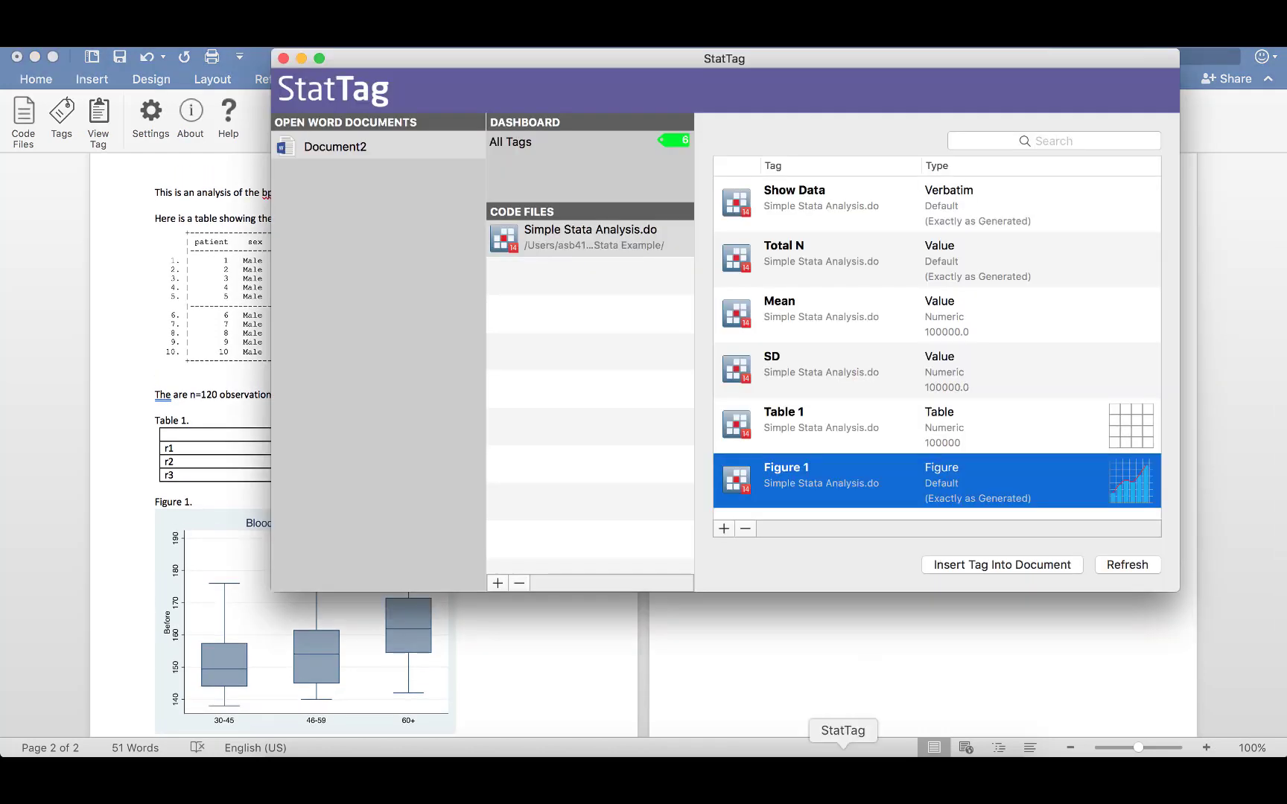
left_click(725, 530)
scroll(588, 417, "down", 5)
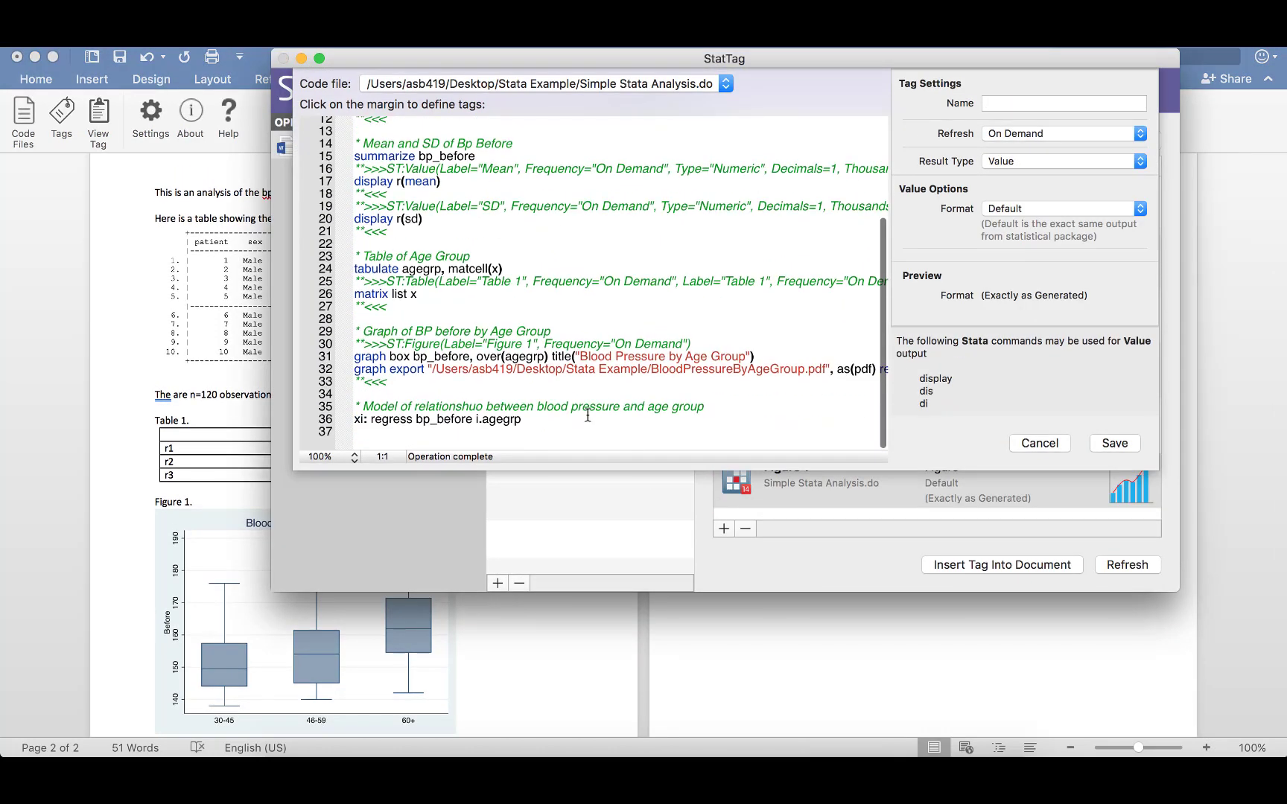
left_click(336, 422)
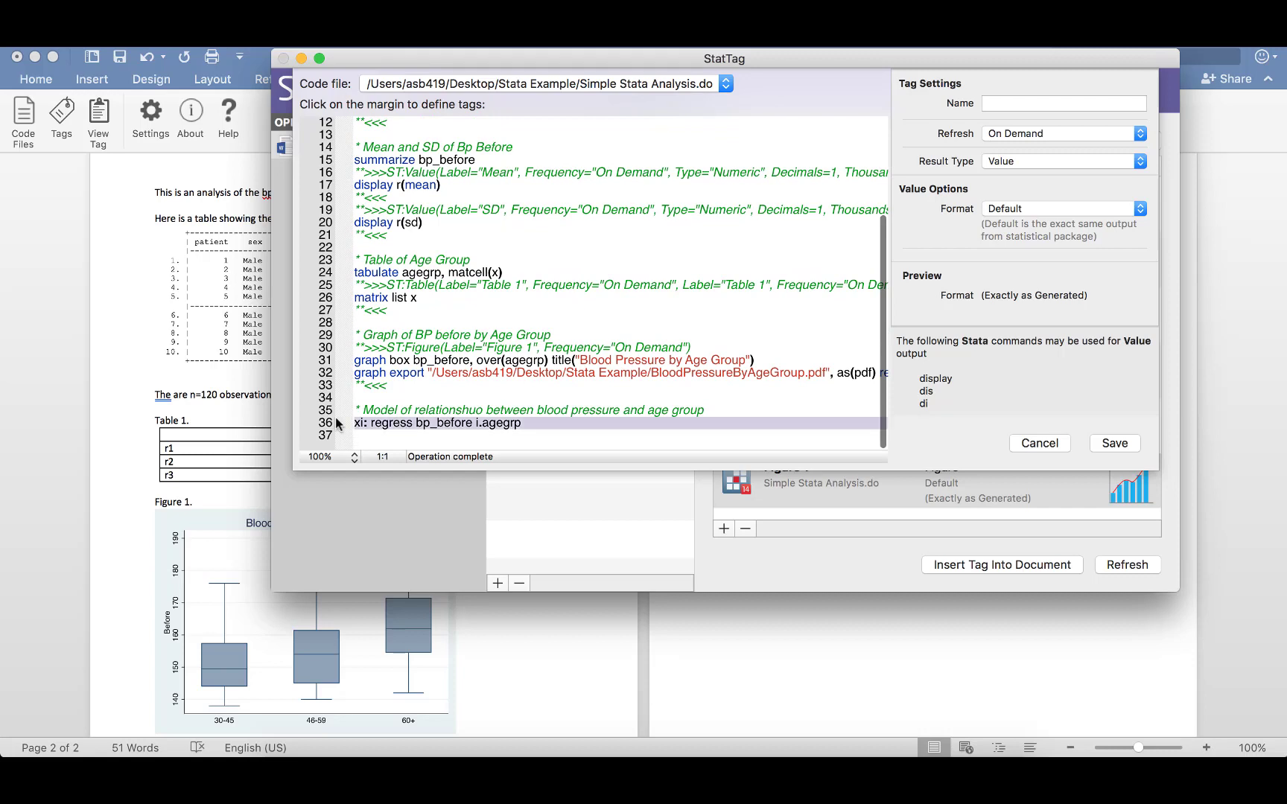
left_click(1016, 110)
type("Regres")
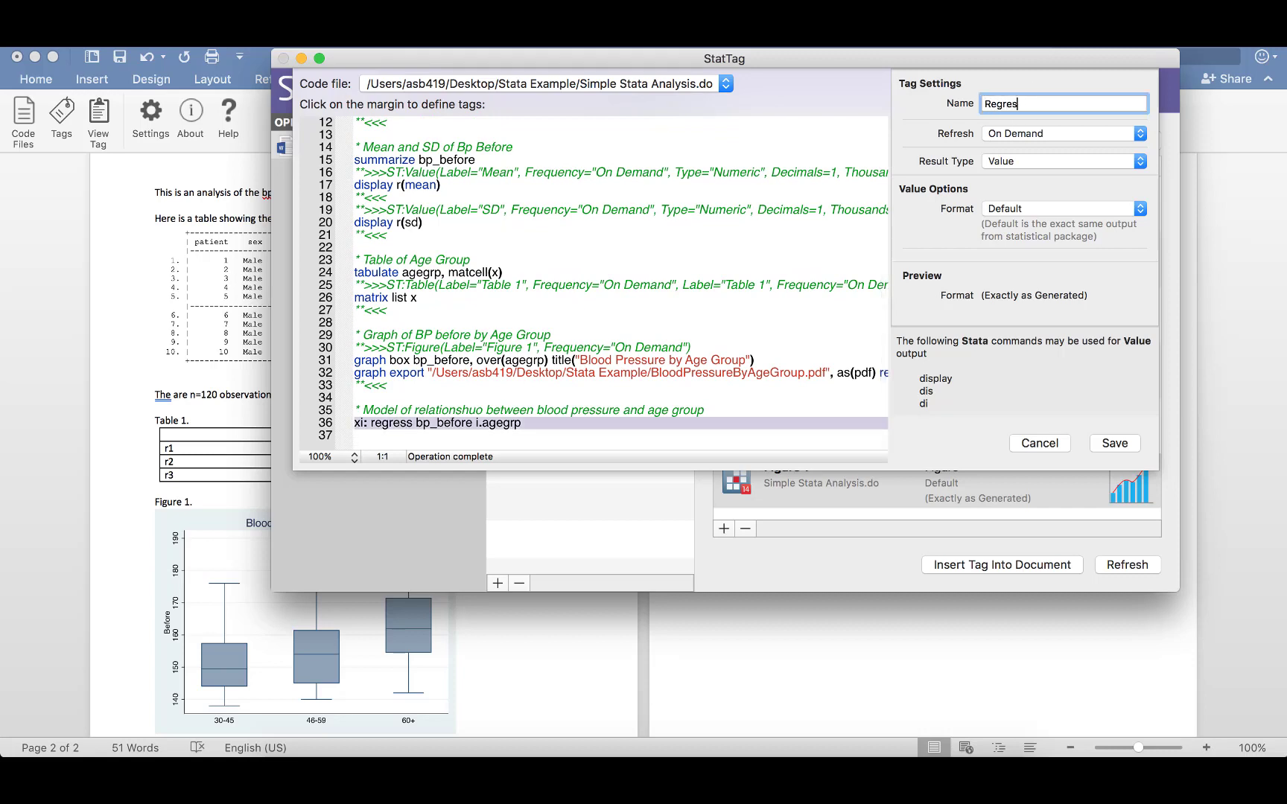
type("sion Results")
left_click(1029, 163)
left_click(1022, 207)
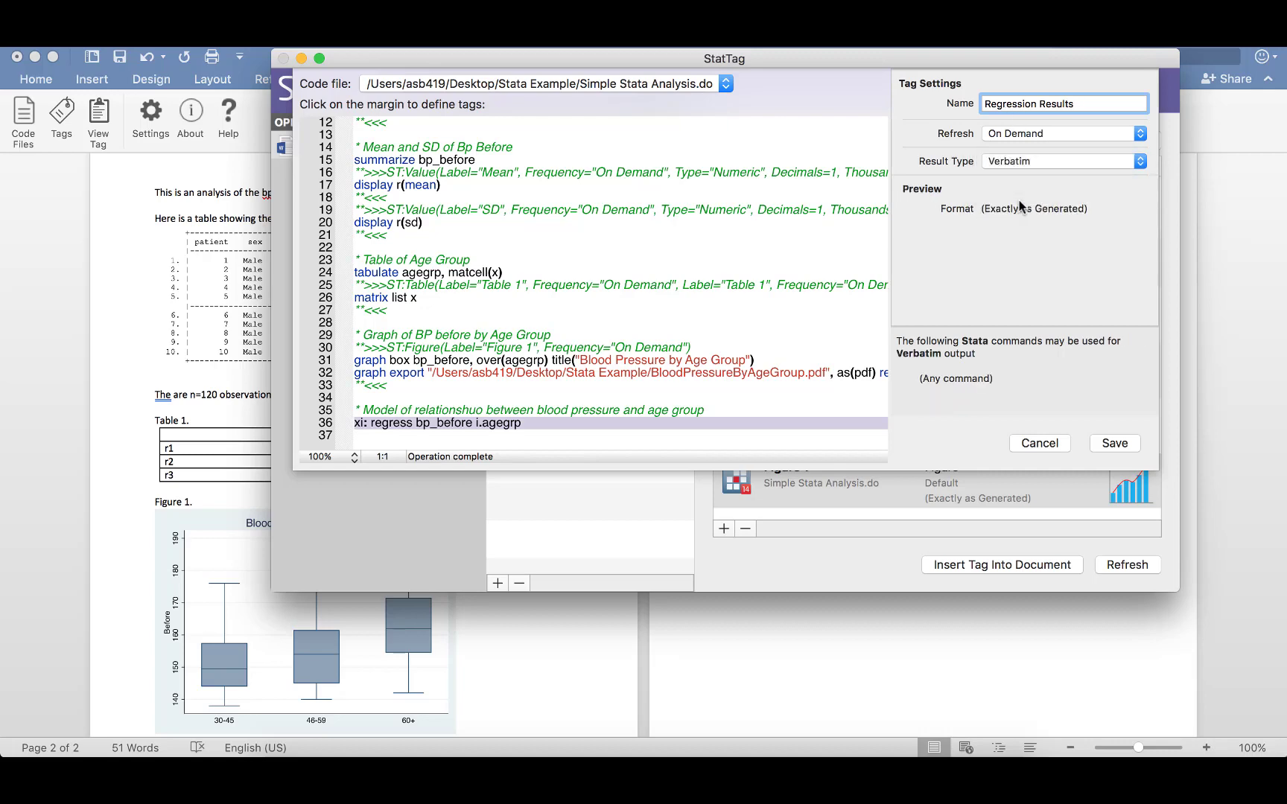
left_click(1114, 445)
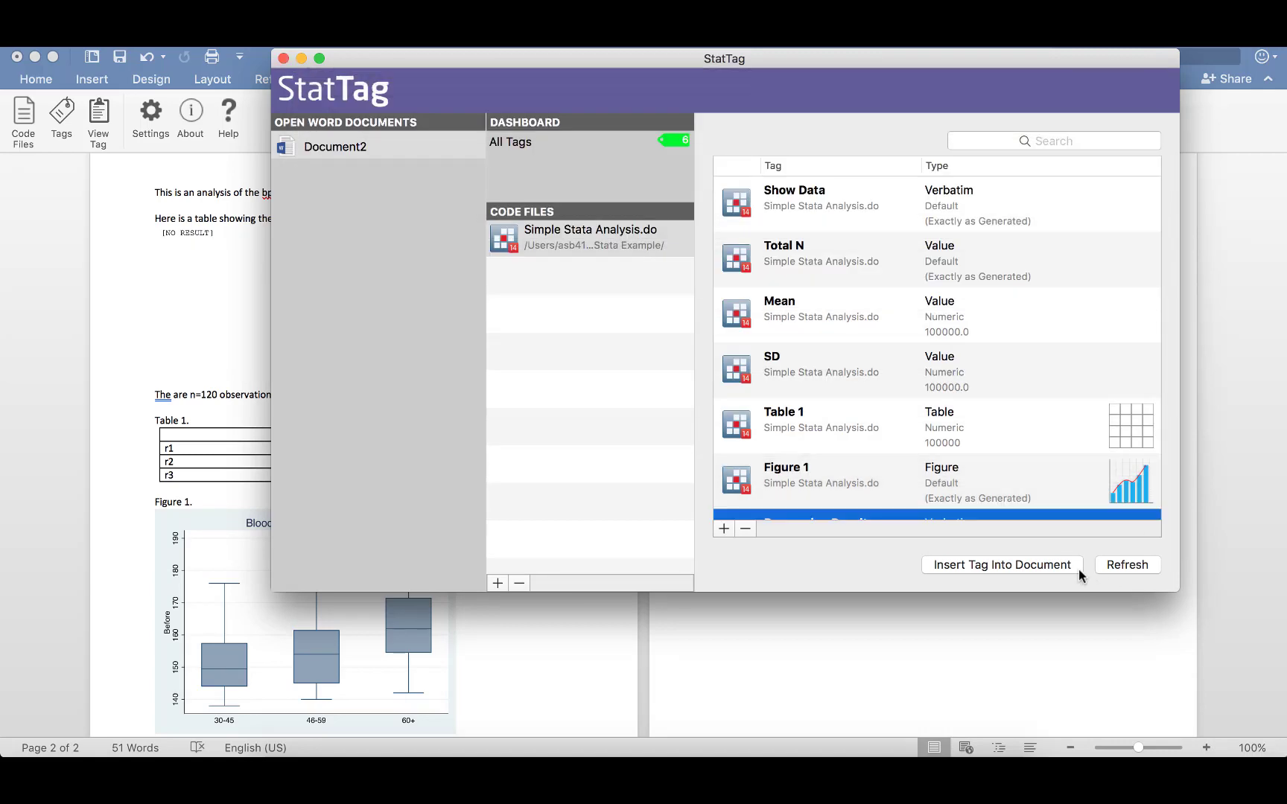
left_click(1063, 566)
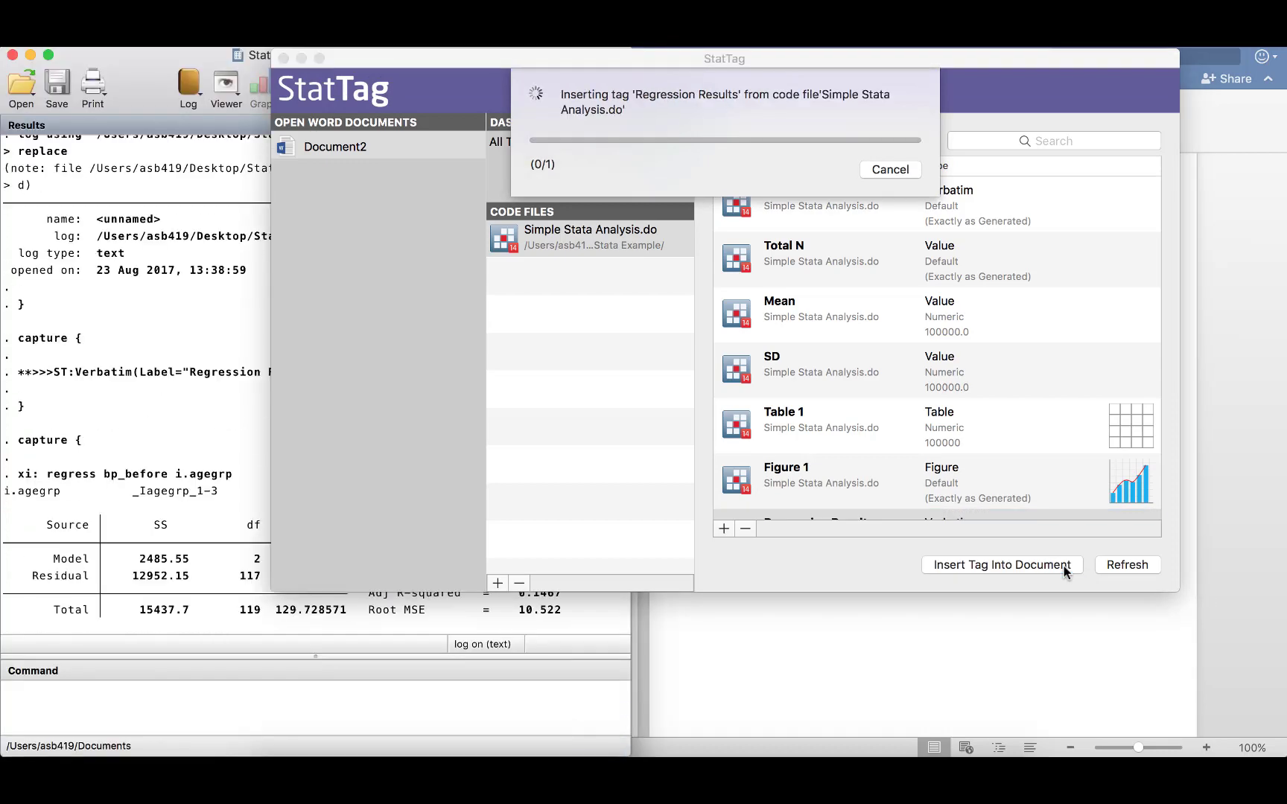